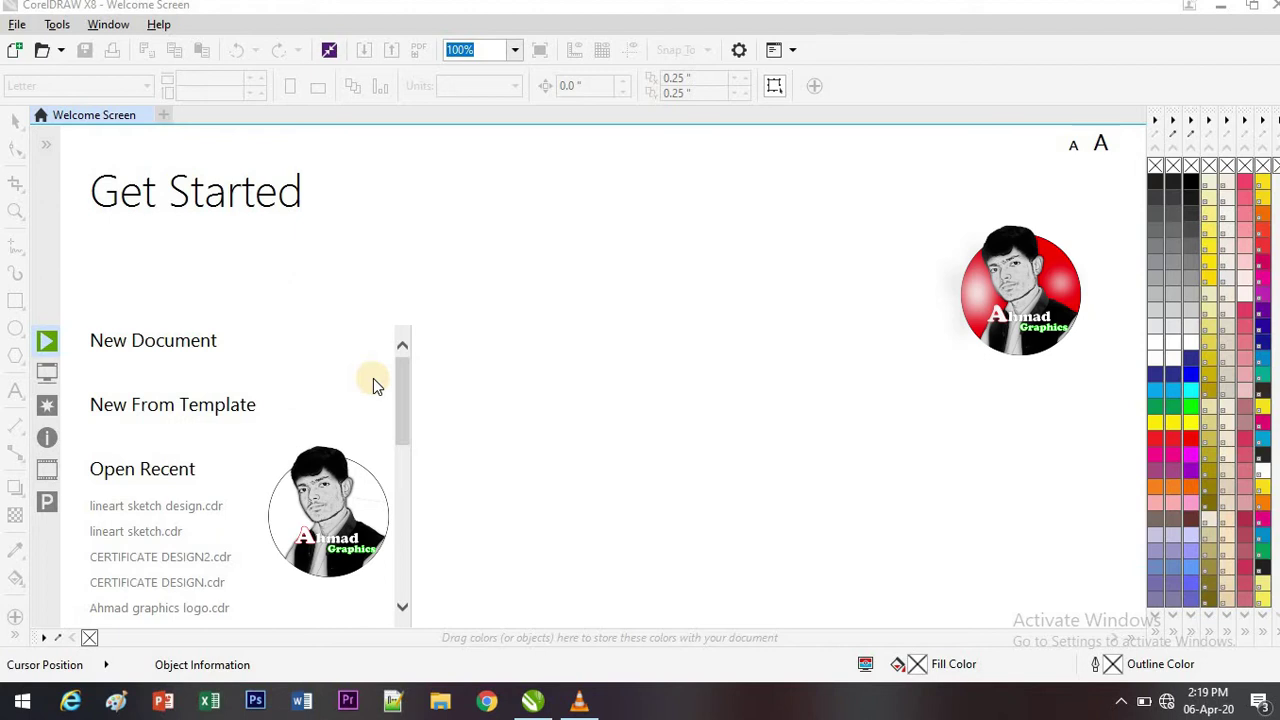
scroll(407, 395, down, 1)
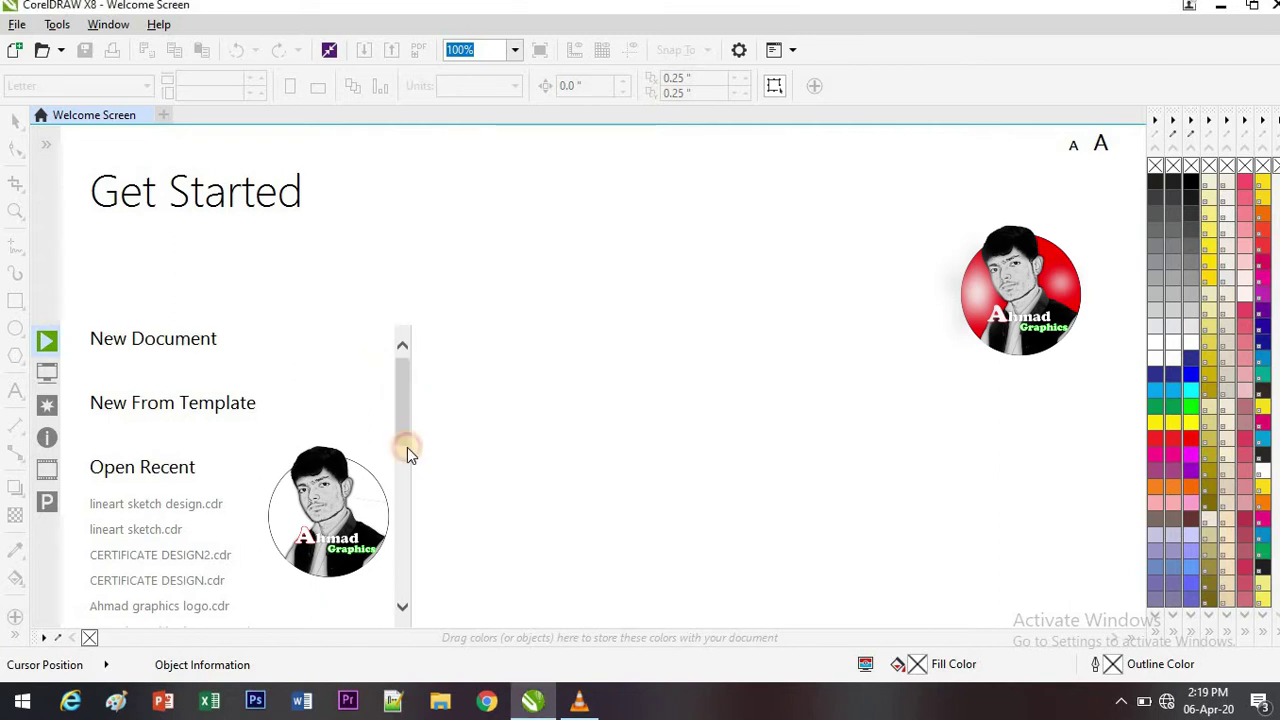
drag(403, 477, 408, 377)
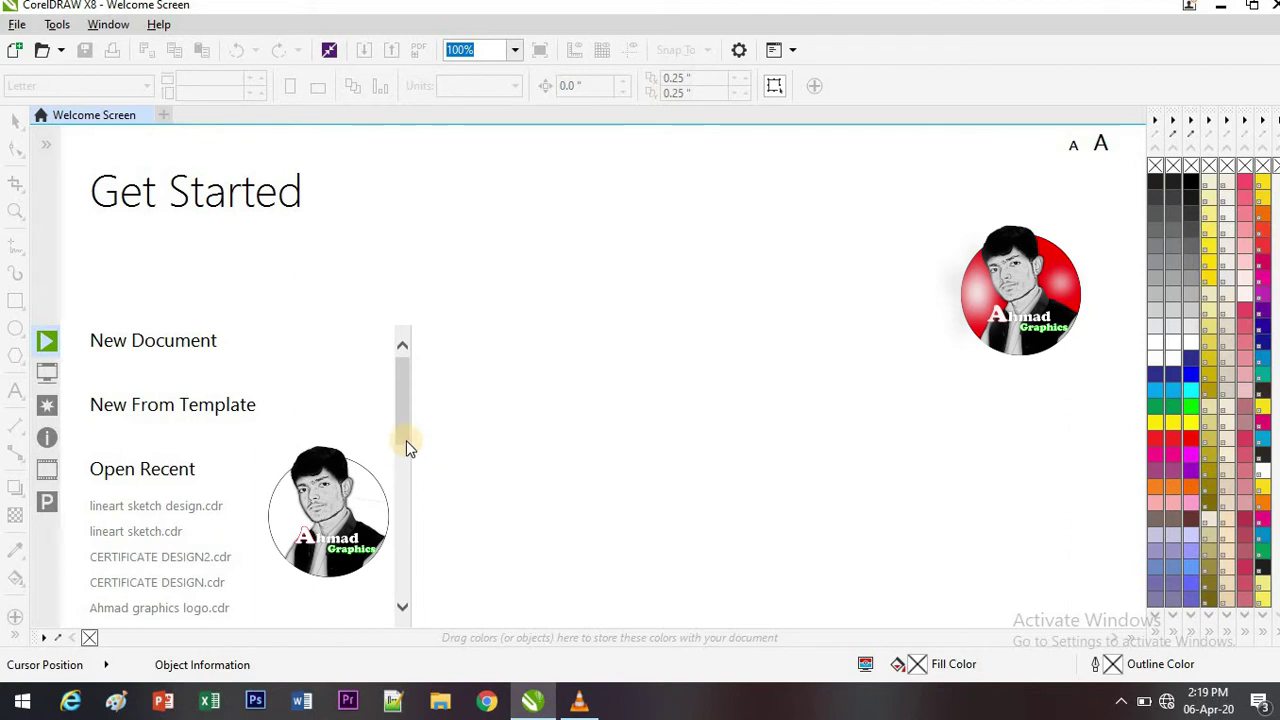
mouse_move(406, 440)
mouse_down()
mouse_move(405, 457)
mouse_move(403, 406)
mouse_move(403, 506)
mouse_move(385, 403)
mouse_up()
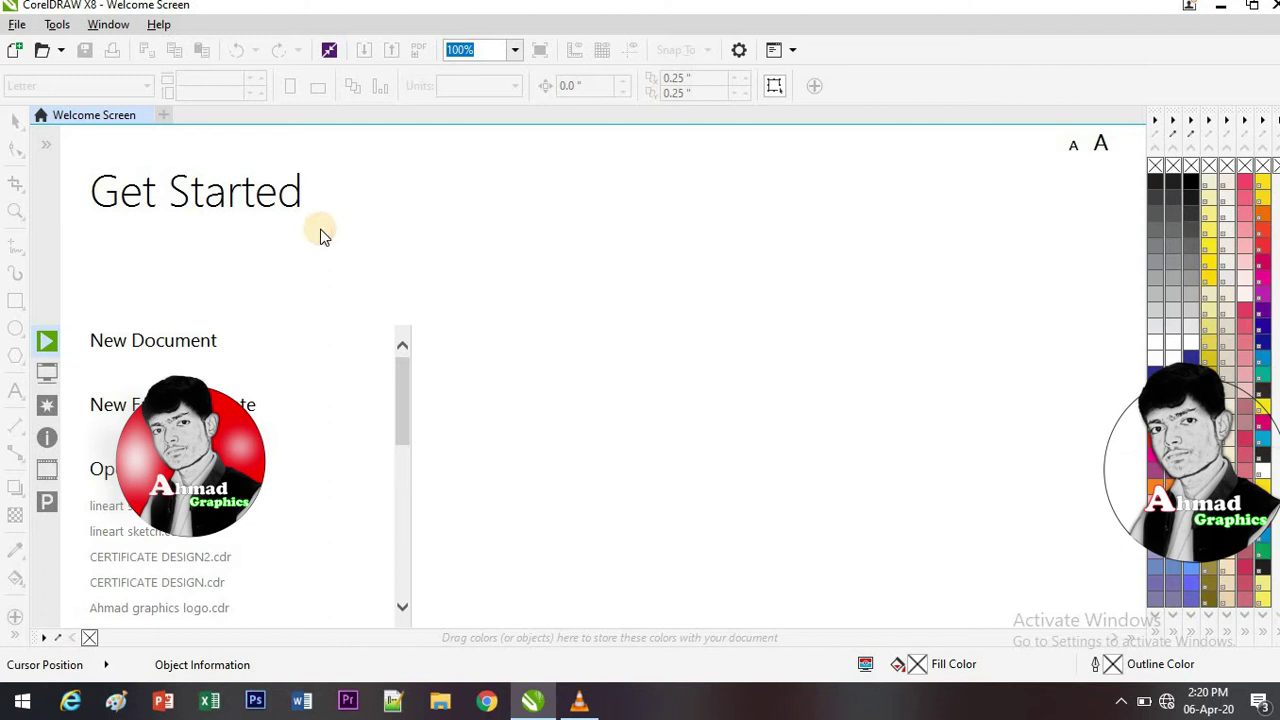
- Open the new document settings for a look and cancel without creating a document
click(118, 358)
mouse_move(119, 356)
click(175, 340)
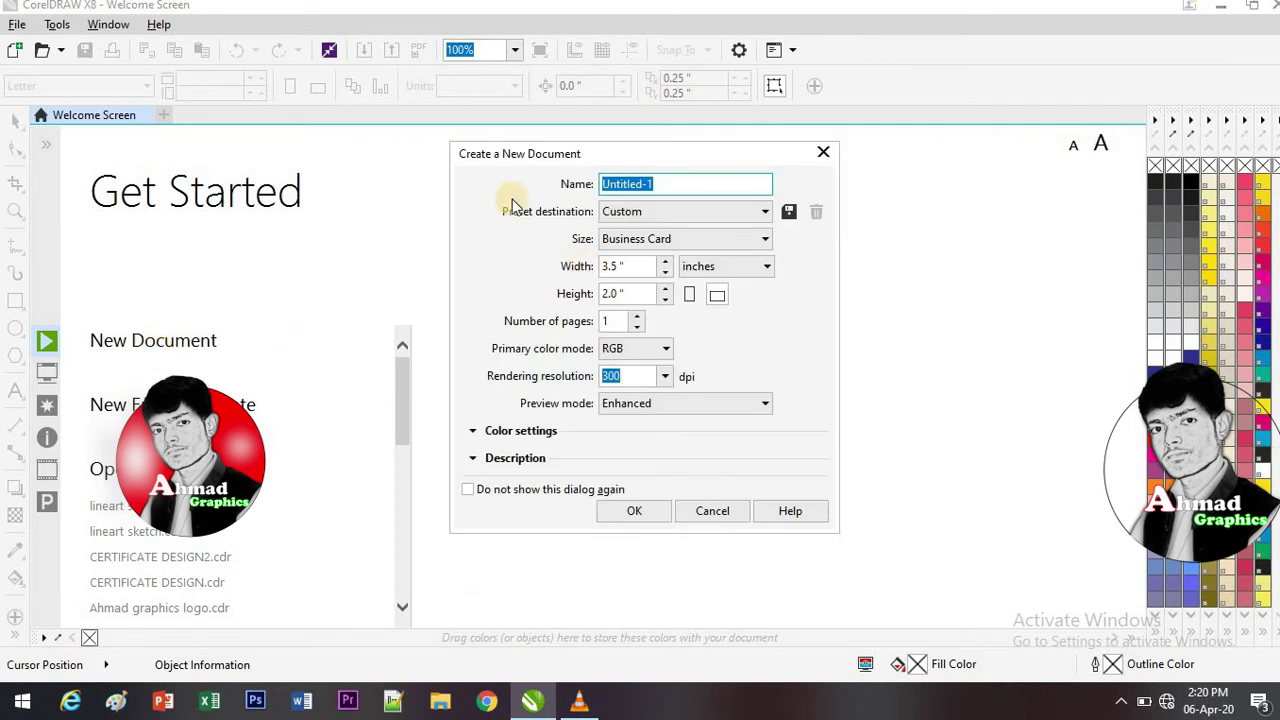
drag(465, 160, 558, 174)
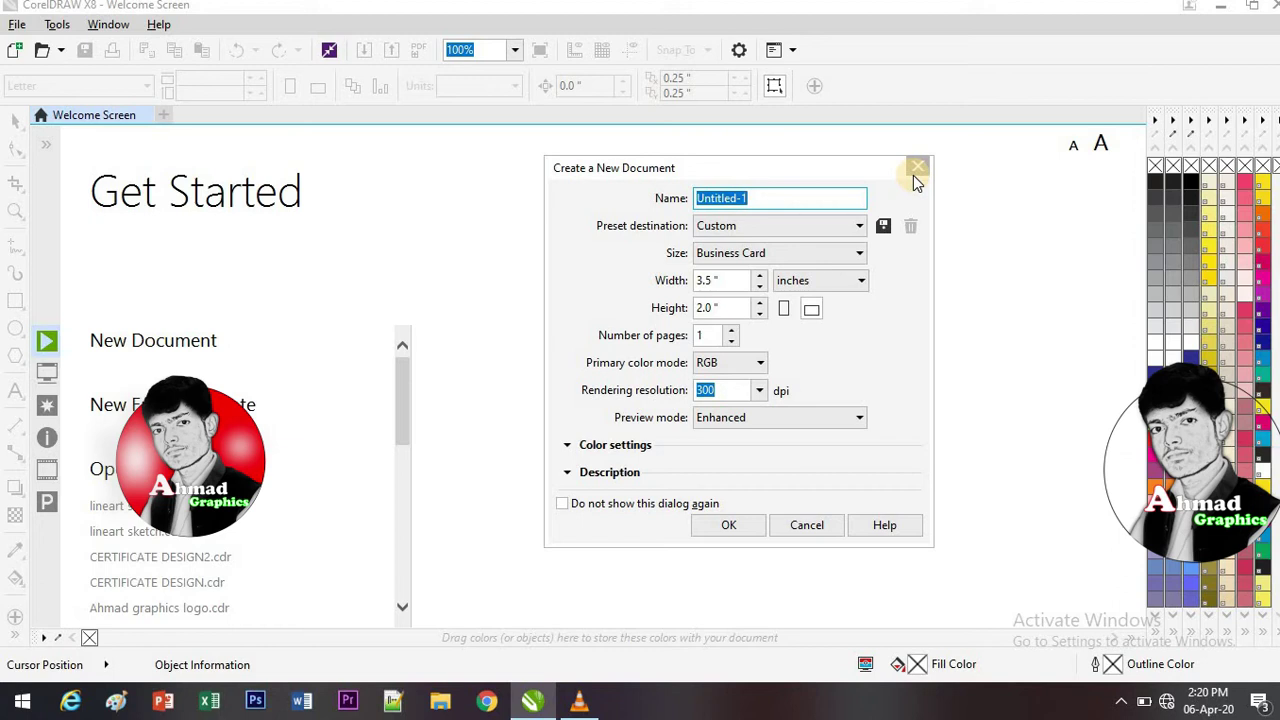
click(812, 524)
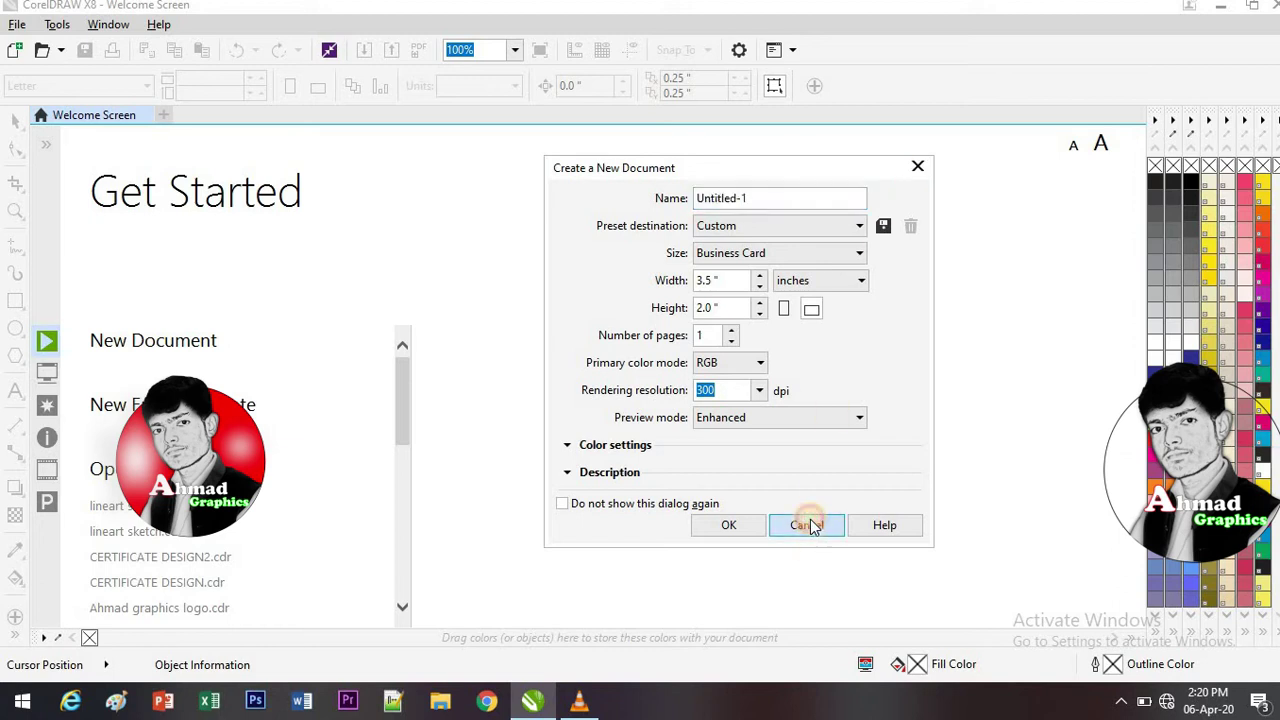
- View the New From Template window and close it without choosing a template
mouse_move(110, 404)
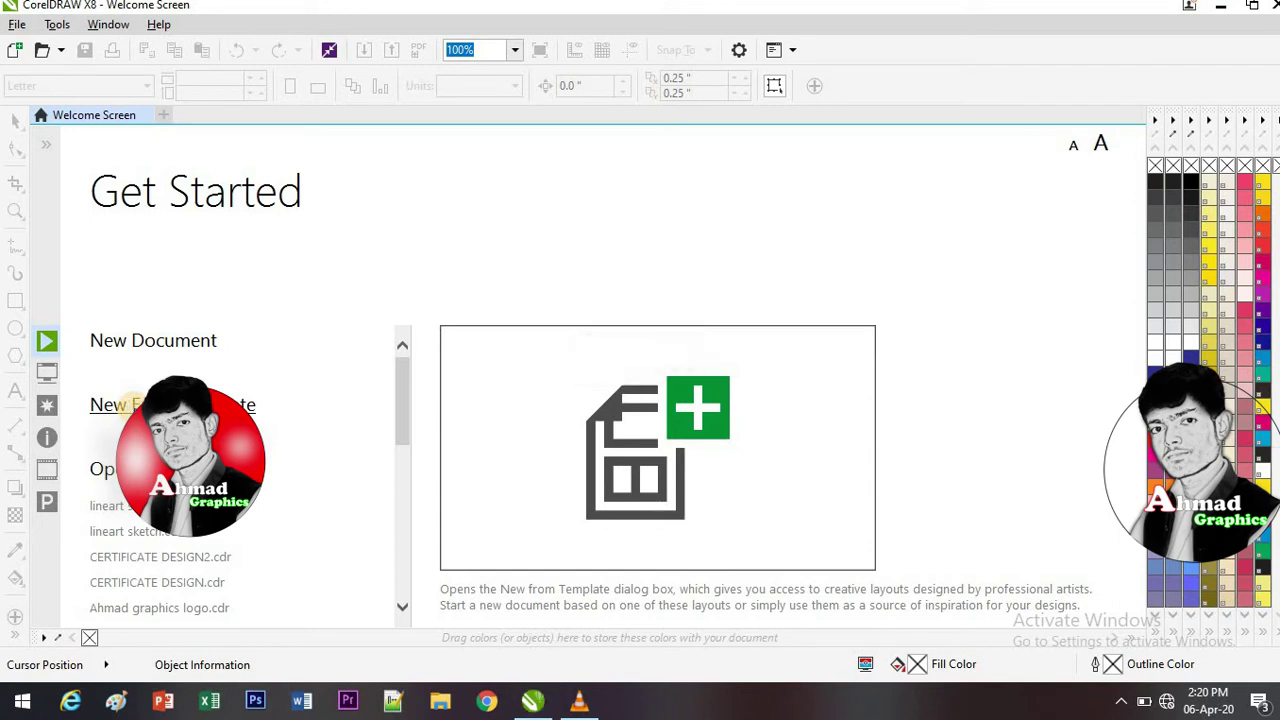
click(132, 406)
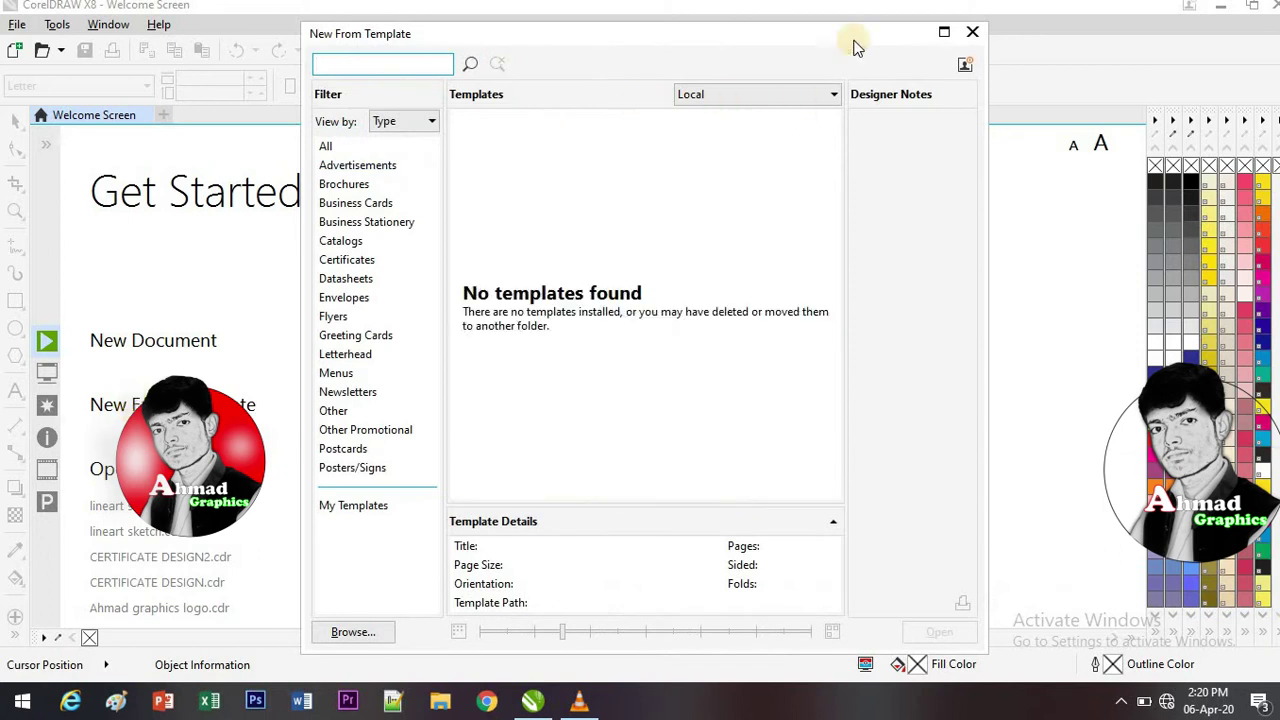
click(973, 34)
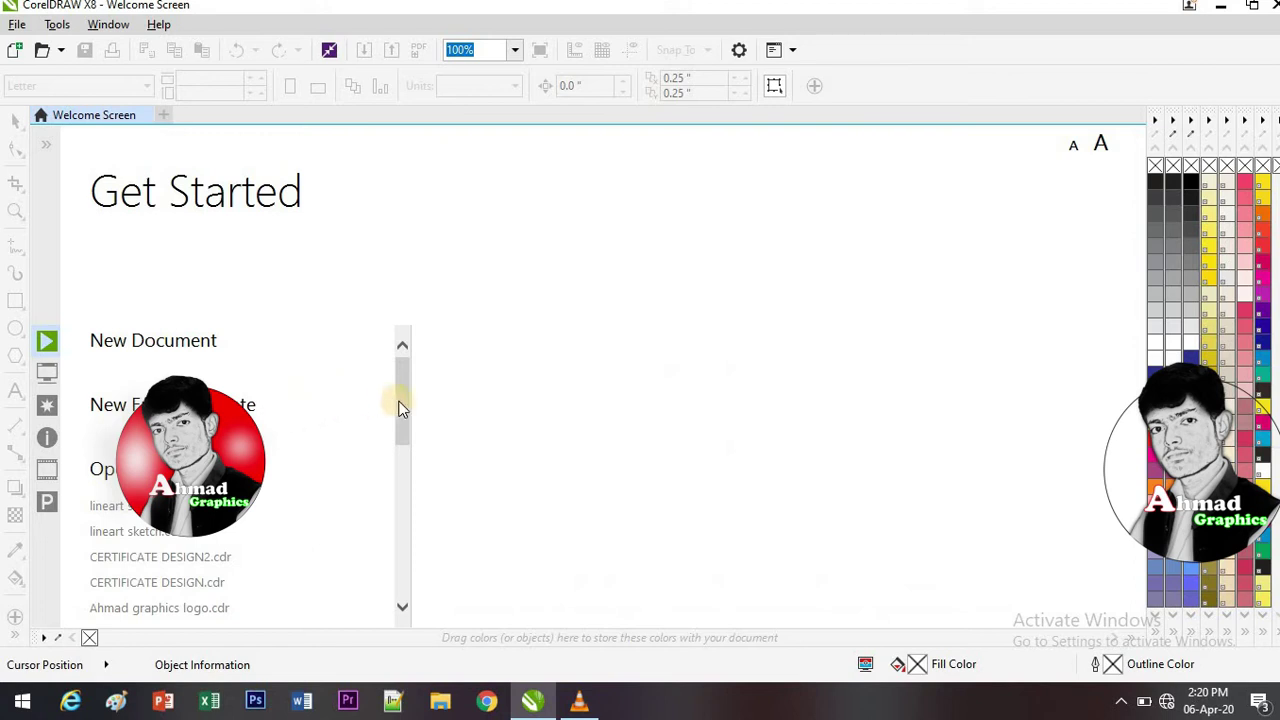
- Look through the recent files and their previews on the Get Started page, down to the Open Other and Take a Tour entries
drag(398, 408, 400, 431)
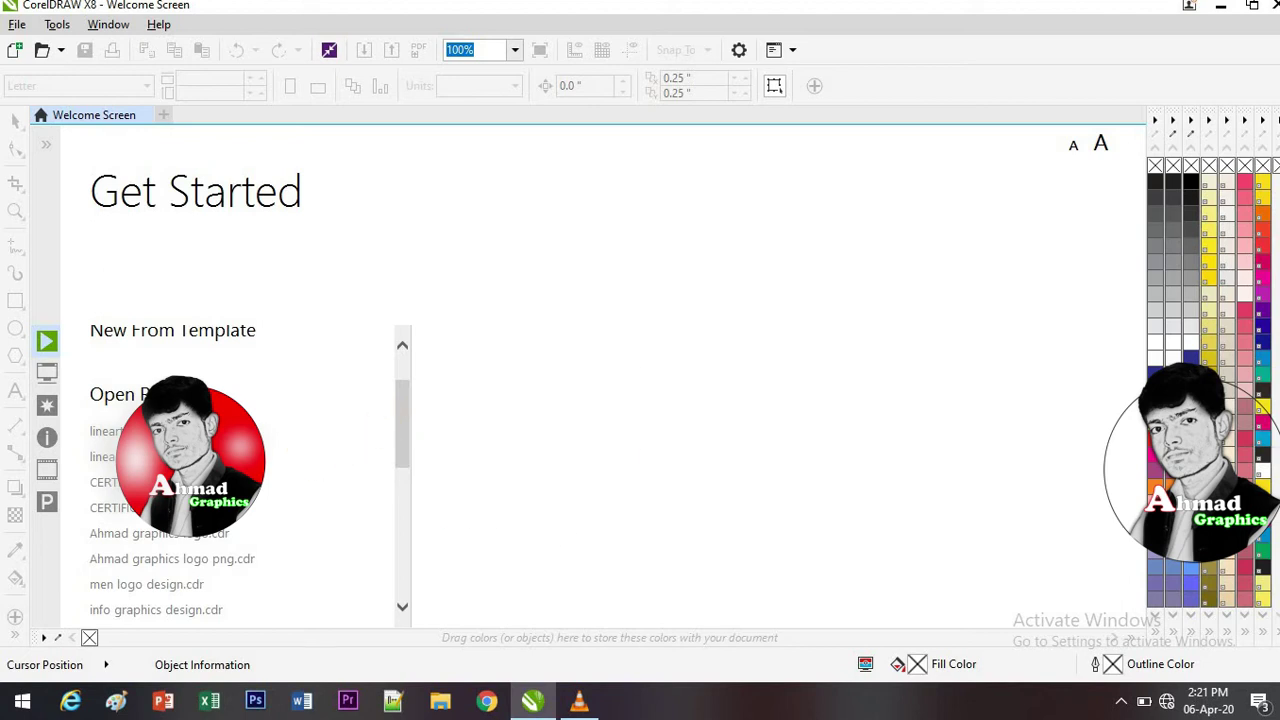
mouse_move(105, 431)
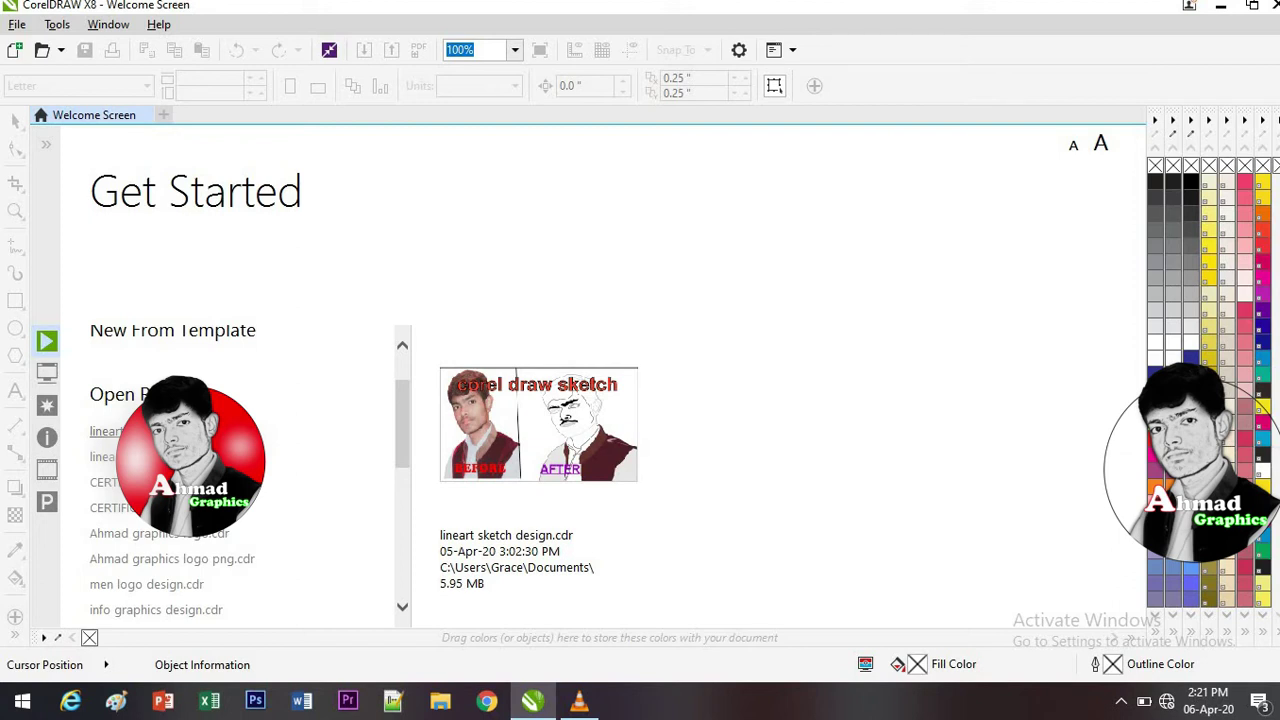
mouse_move(105, 456)
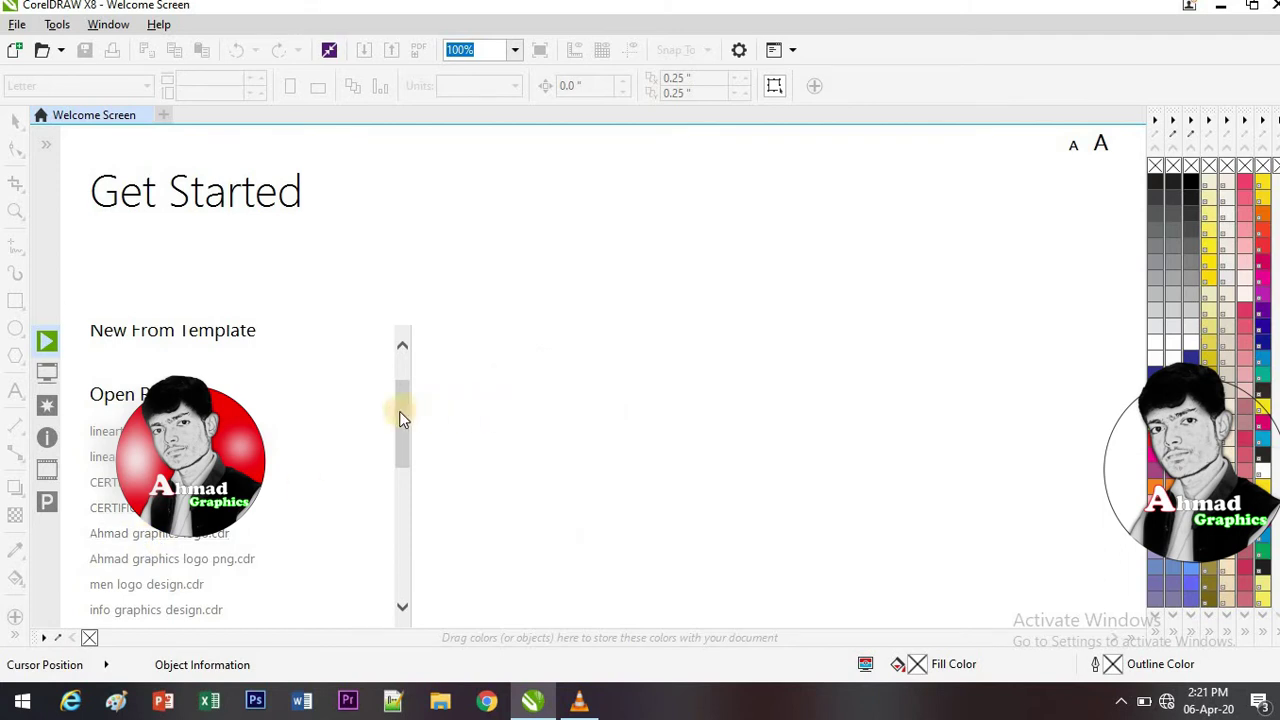
drag(401, 419, 401, 451)
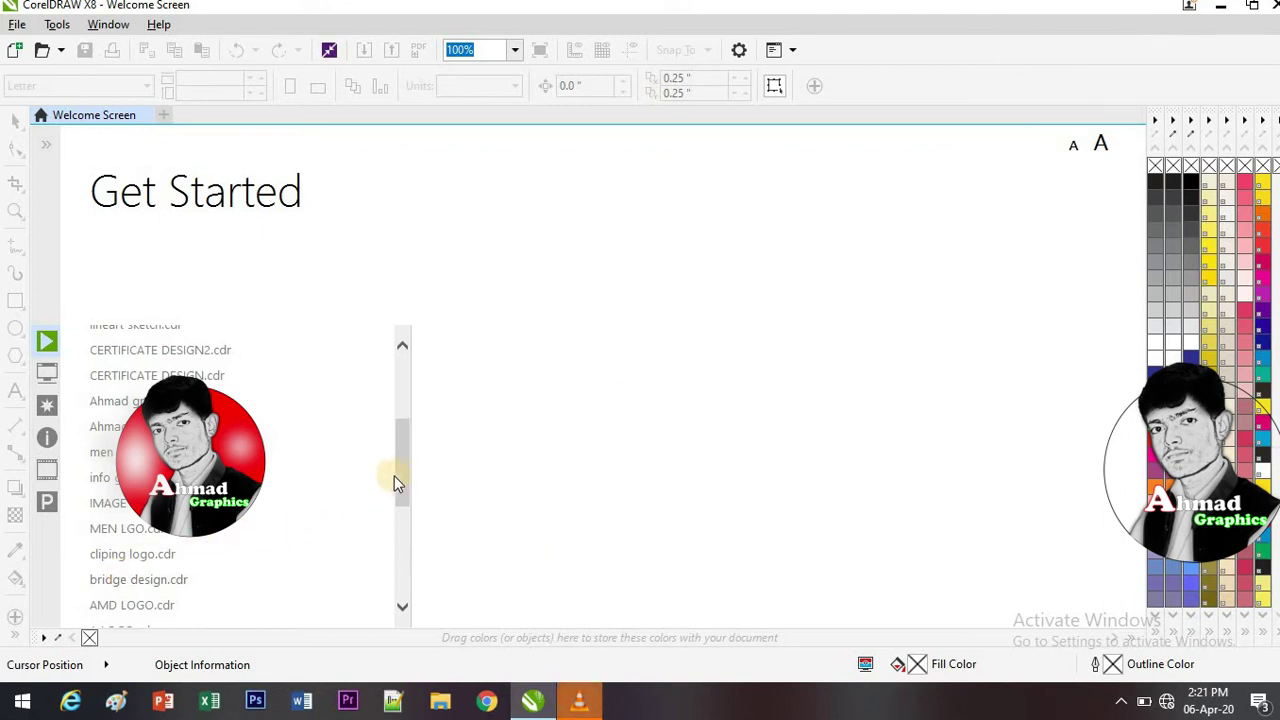
drag(401, 473, 403, 522)
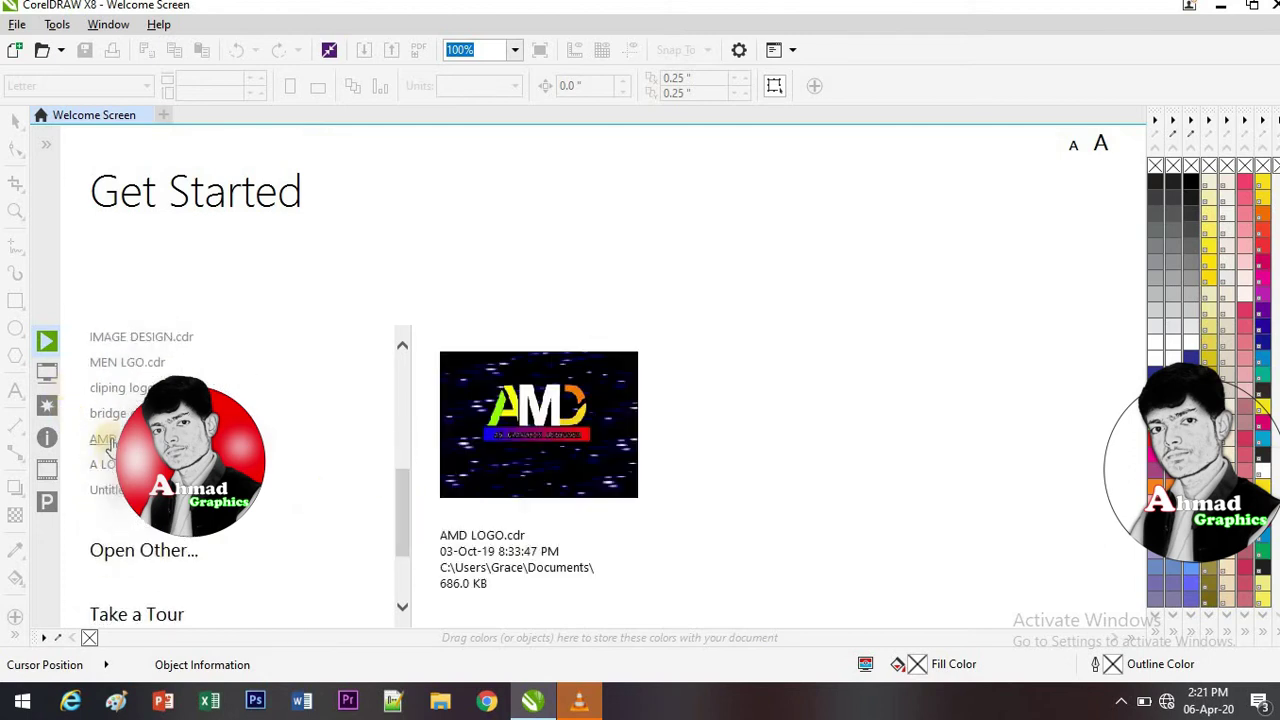
drag(403, 525, 406, 566)
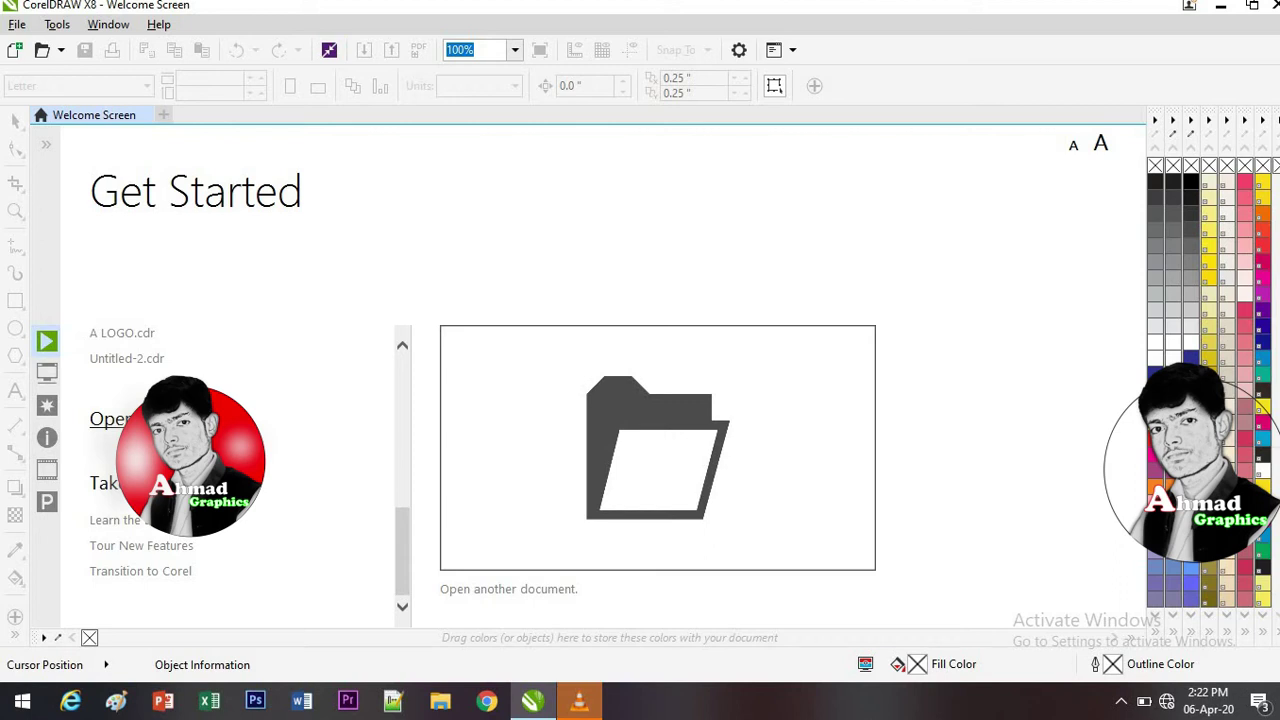
- Start the Learn the Basics tour, select the upper hexagon in its drawing, and continue past the welcome page
mouse_move(147, 528)
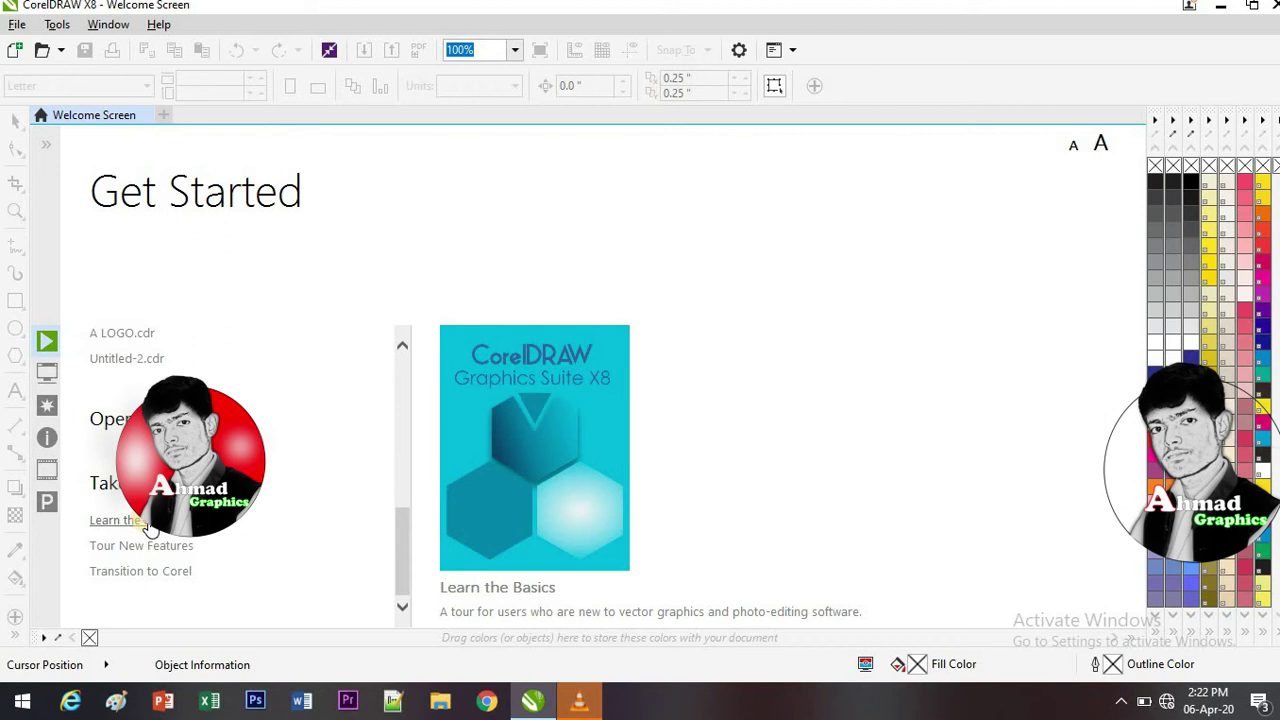
click(147, 528)
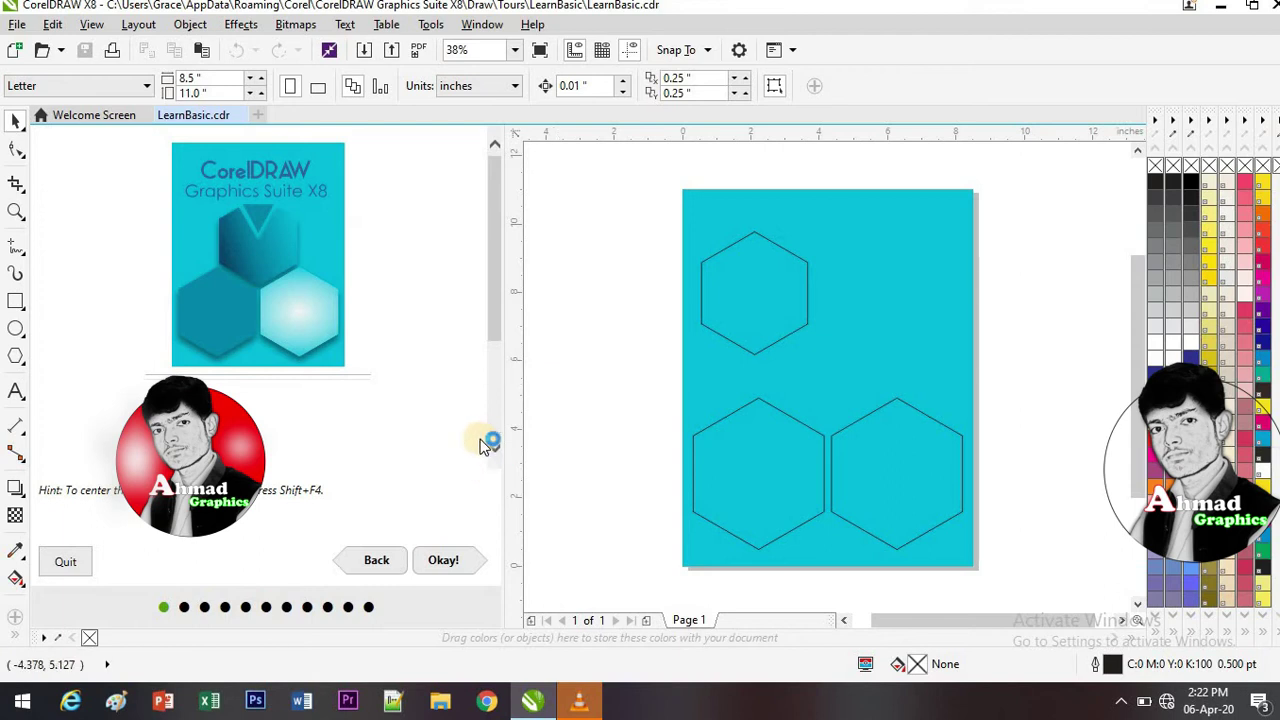
click(795, 309)
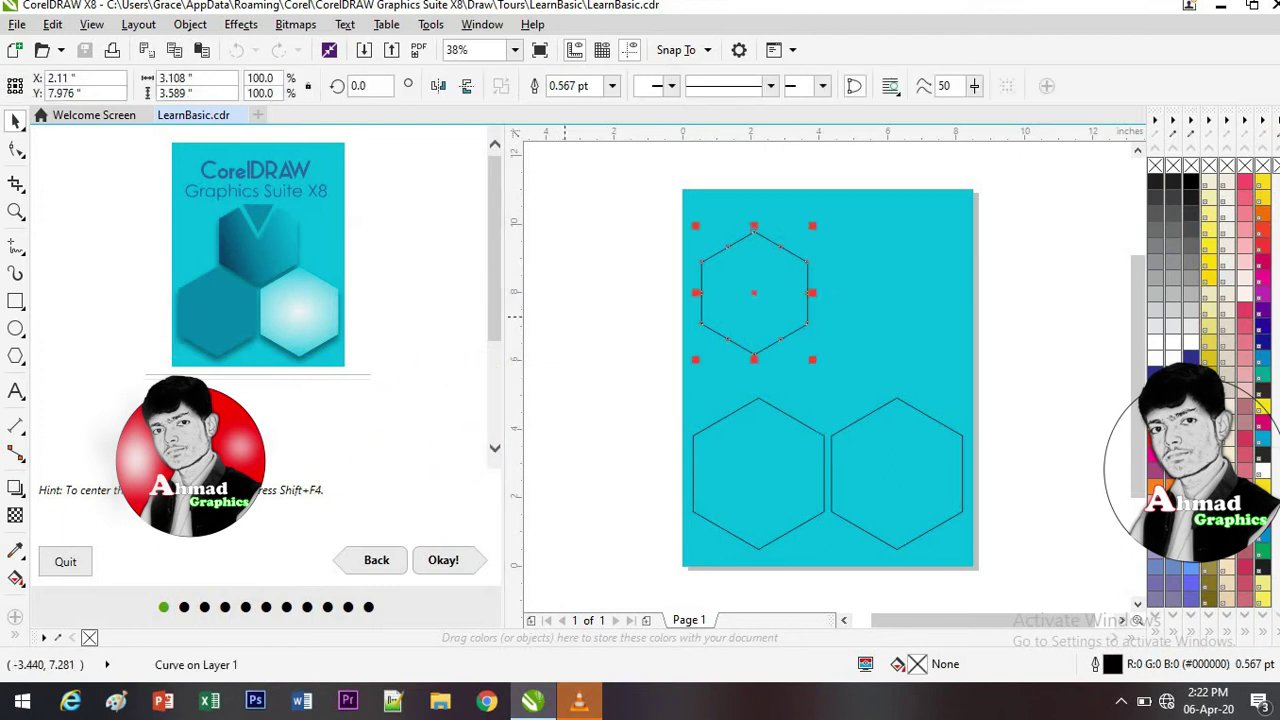
drag(70, 495, 357, 491)
click(429, 537)
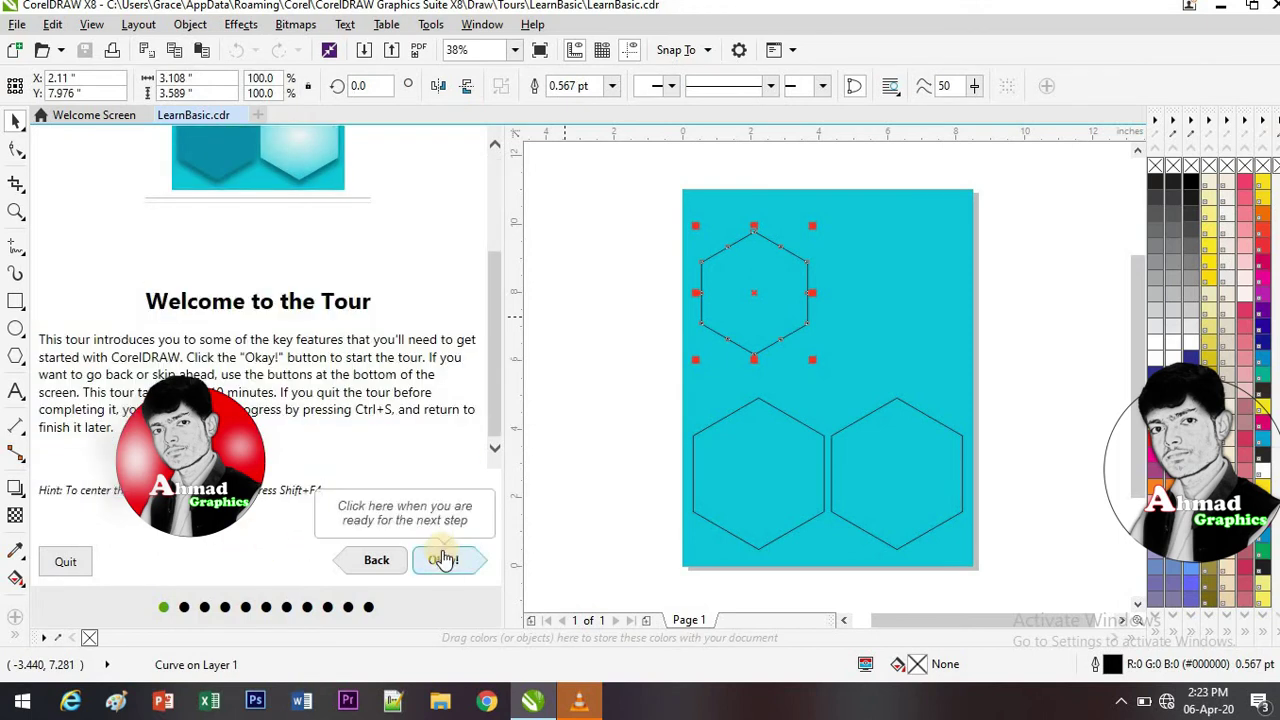
click(443, 560)
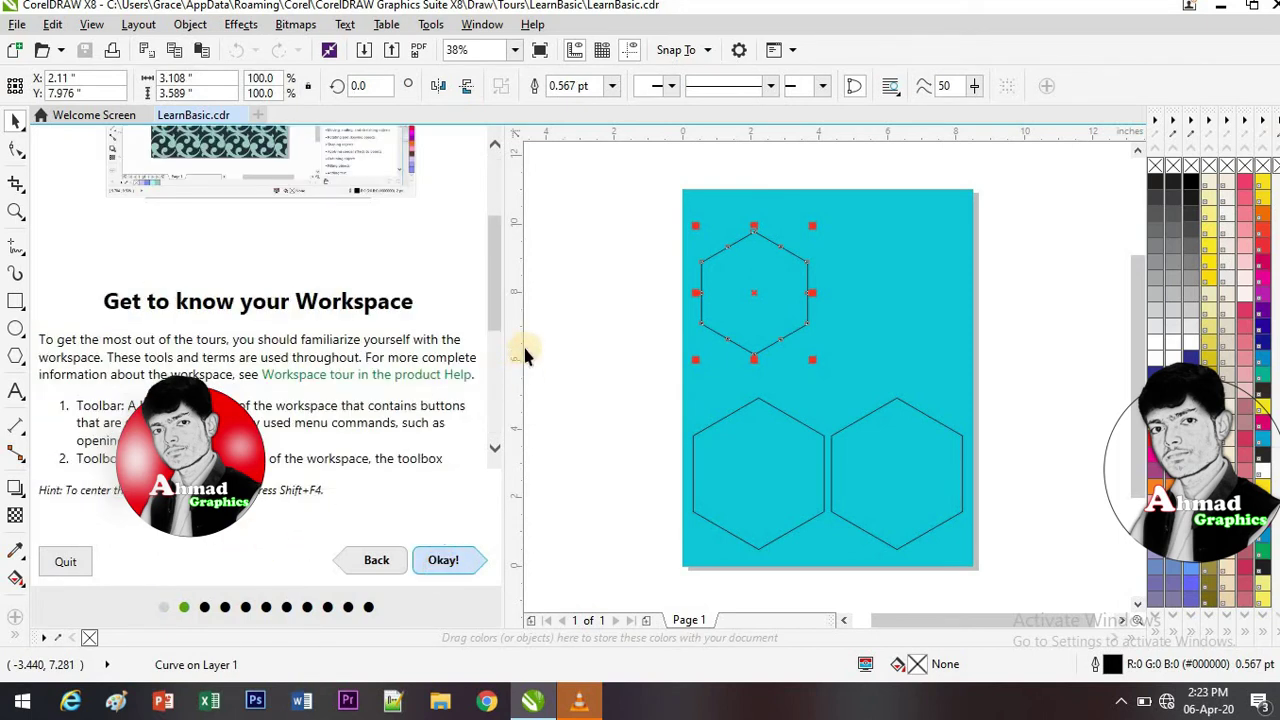
- Go through the tour pages from the workspace introduction to the final completion page
scroll(494, 271, up, 3)
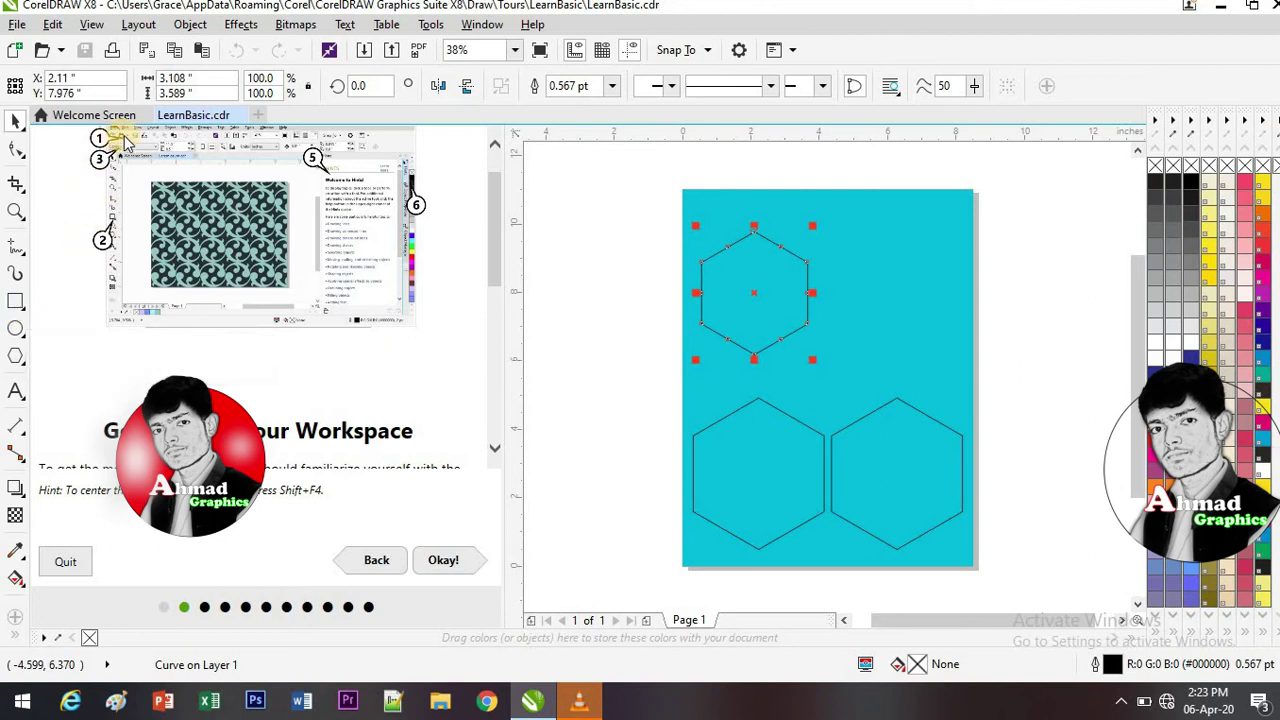
click(438, 570)
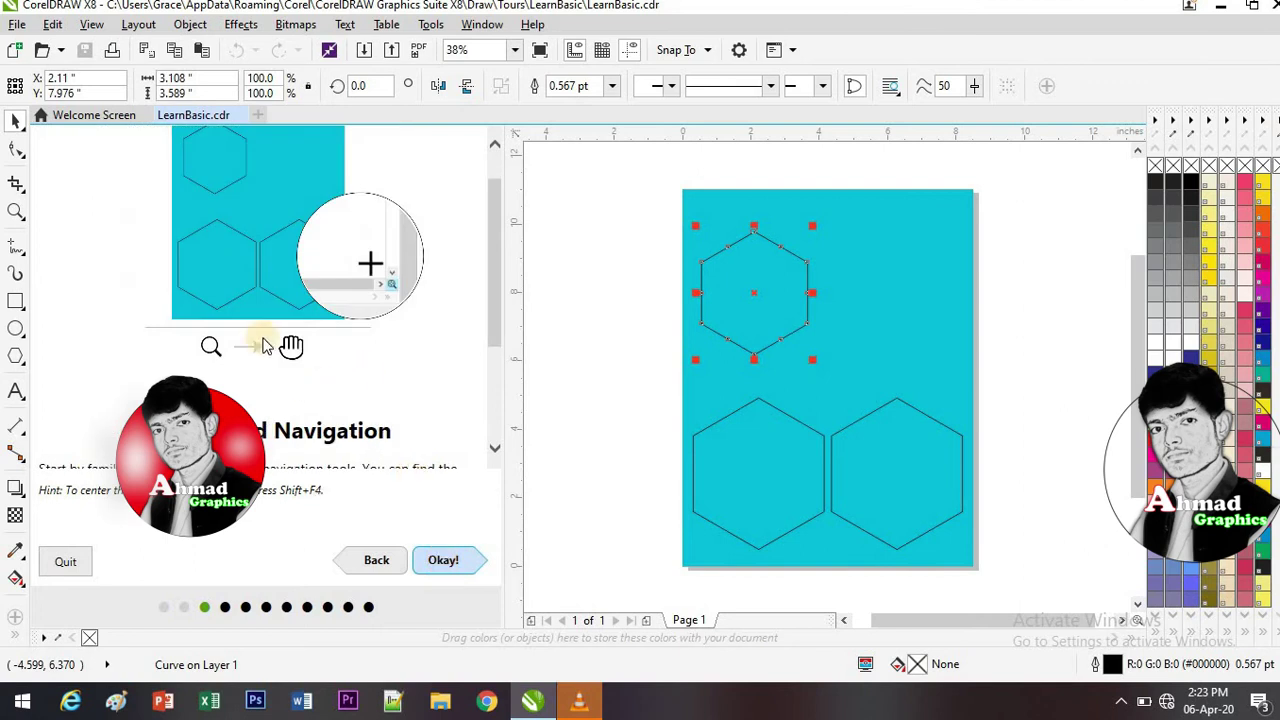
click(440, 563)
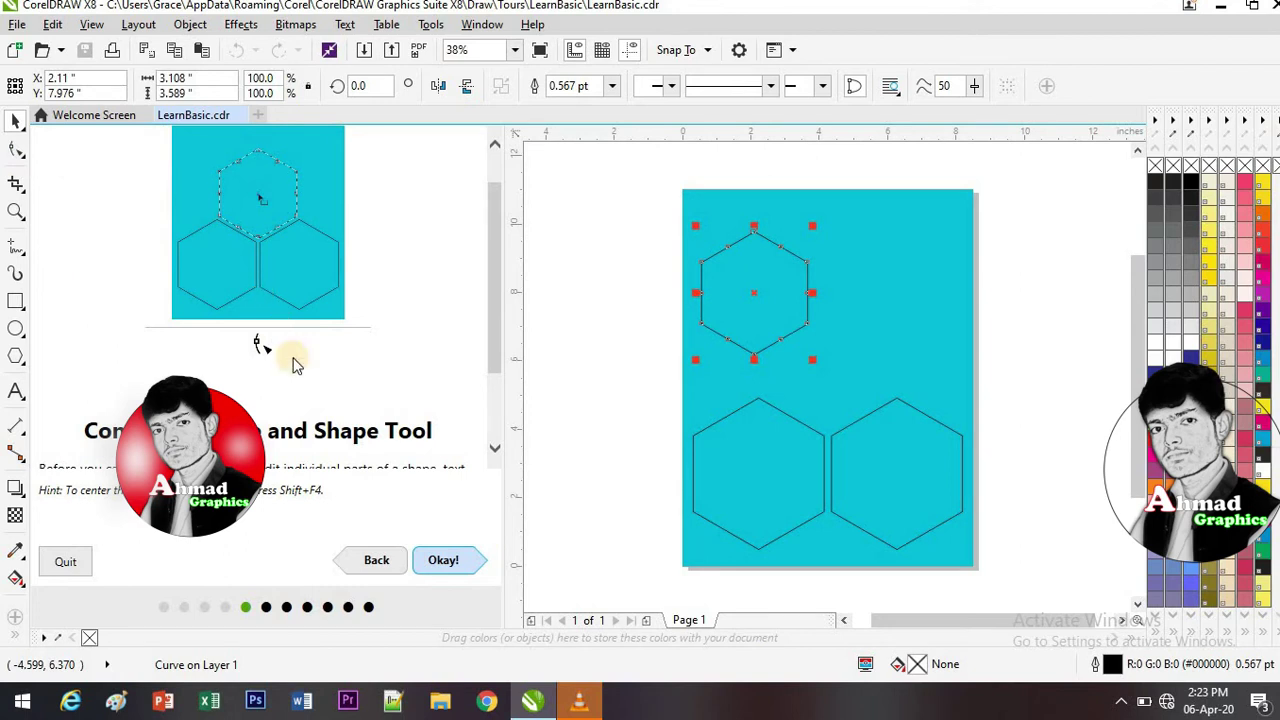
click(440, 565)
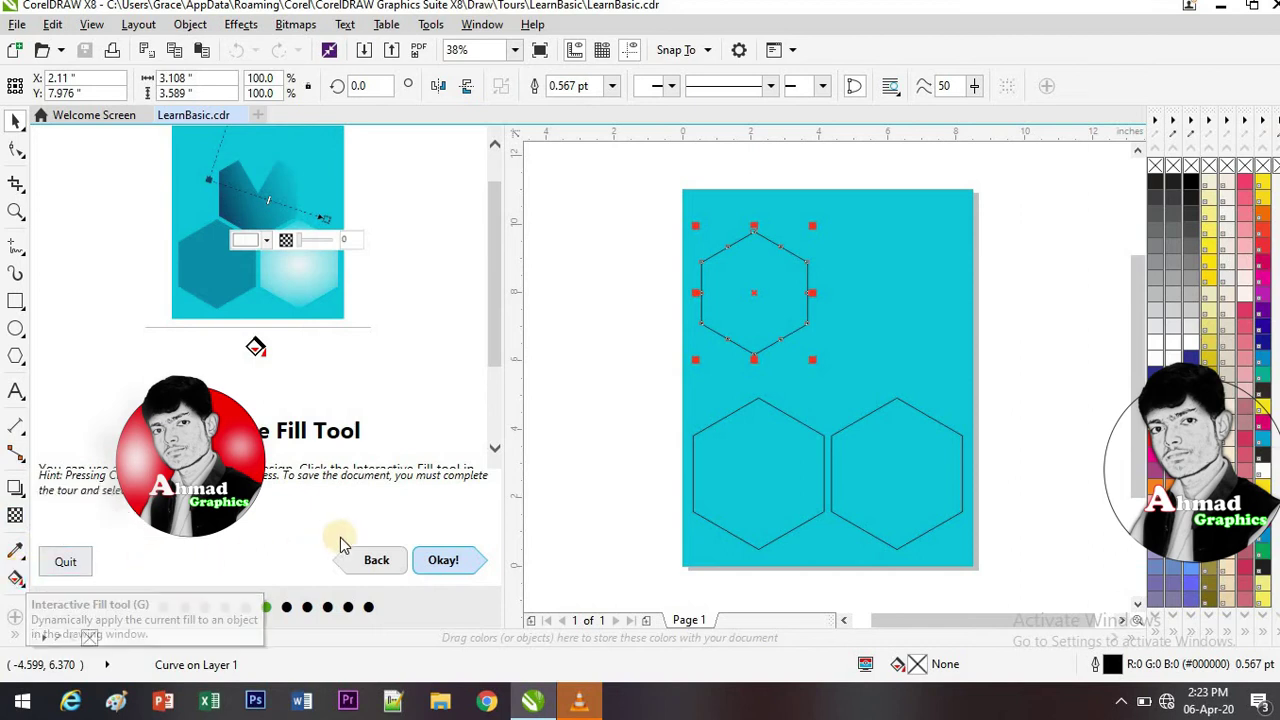
click(441, 563)
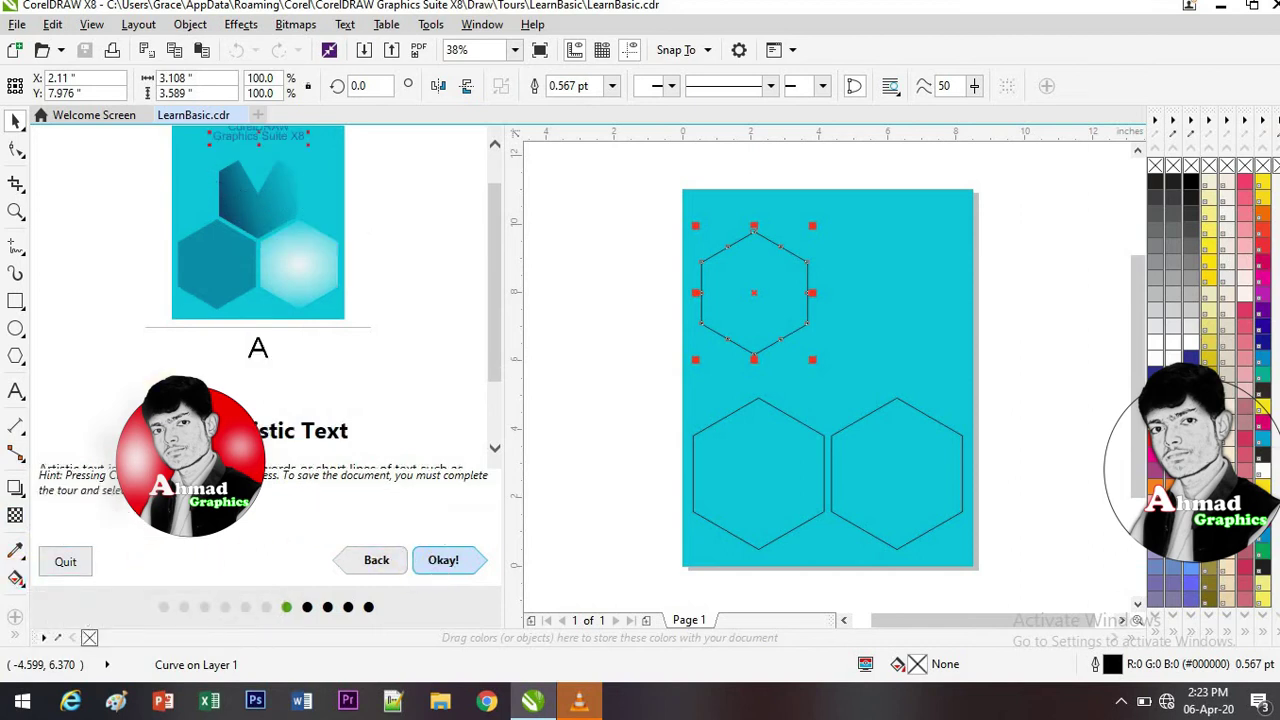
click(438, 563)
click(436, 561)
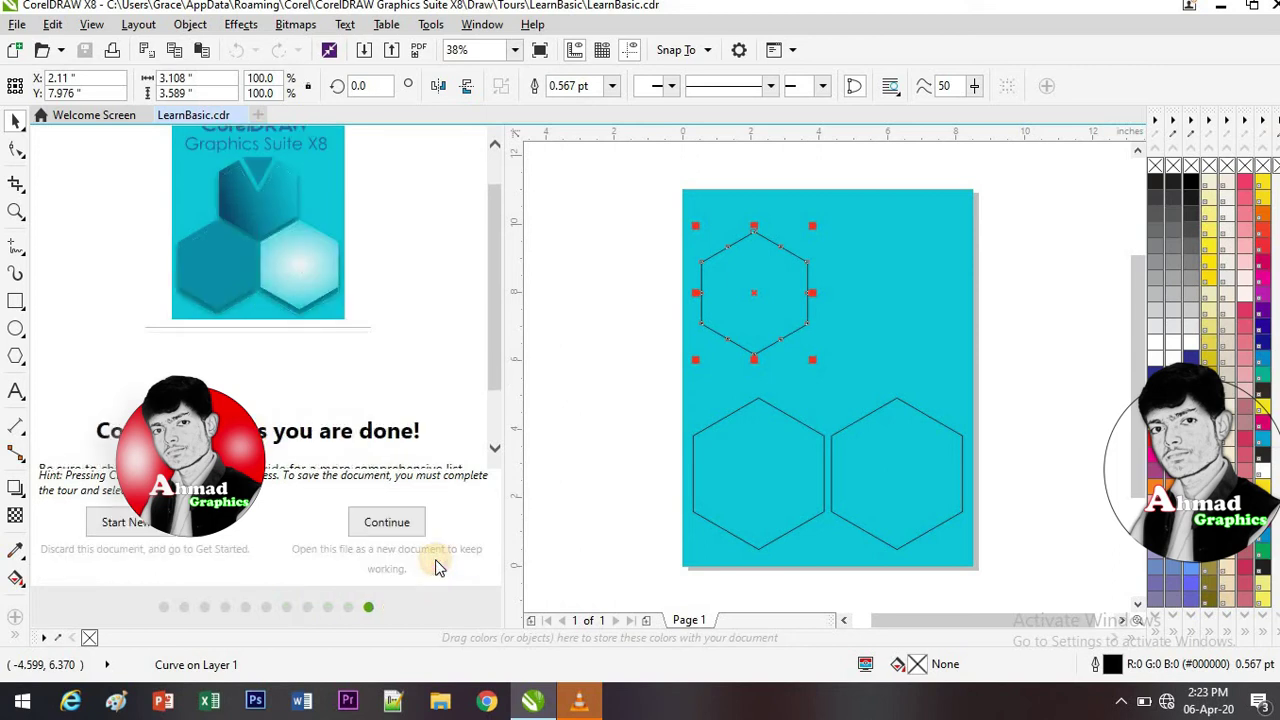
- Open the completed tour file as a new document and select its lower hexagons and background rectangle in turn
click(401, 521)
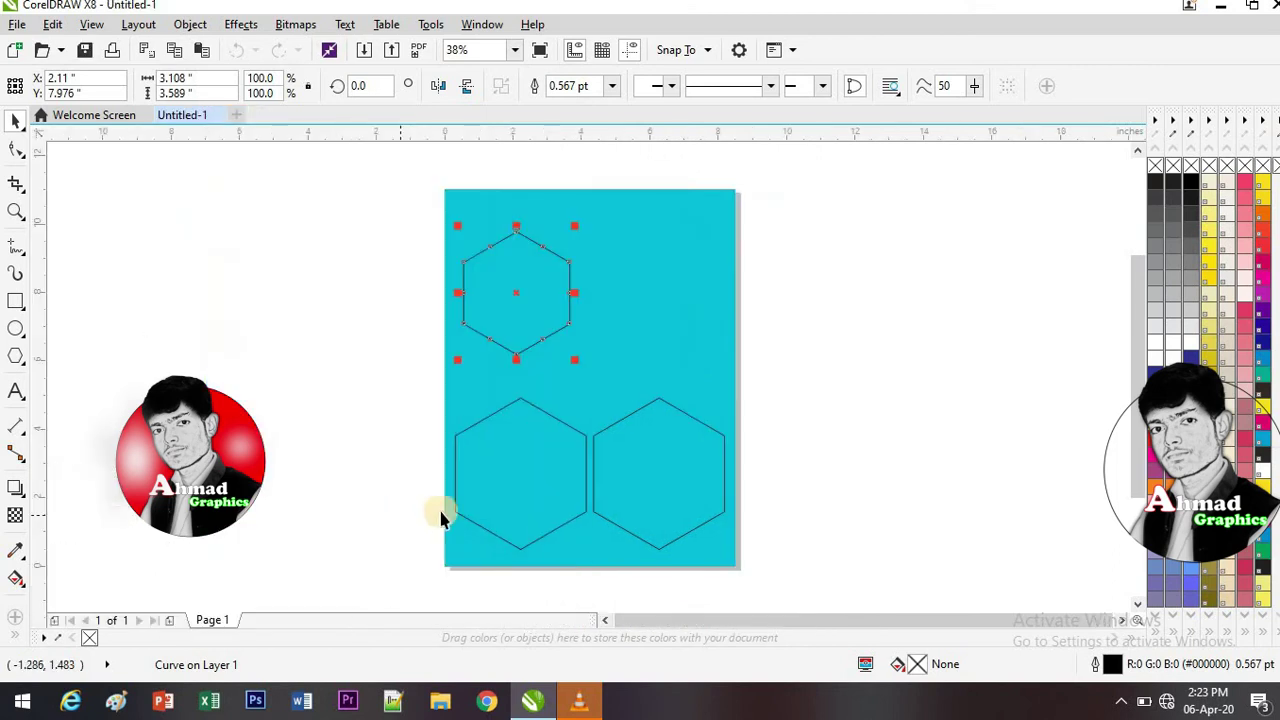
click(512, 450)
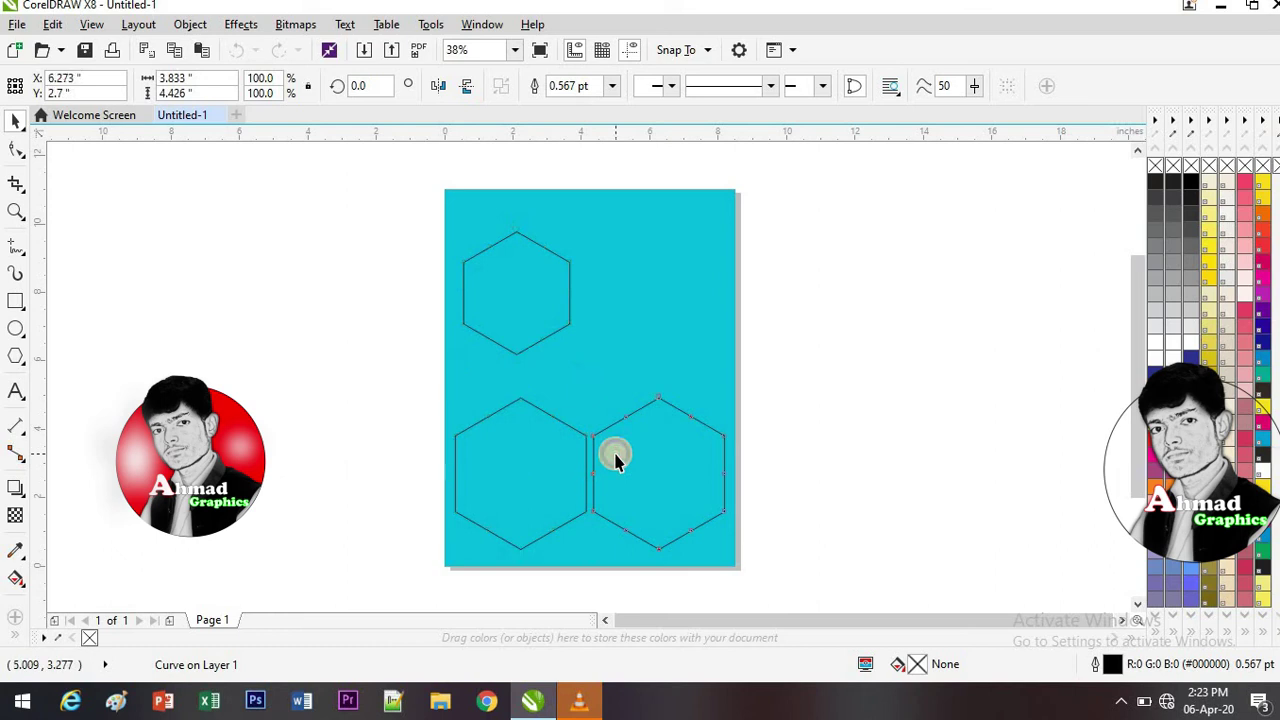
click(614, 456)
click(657, 300)
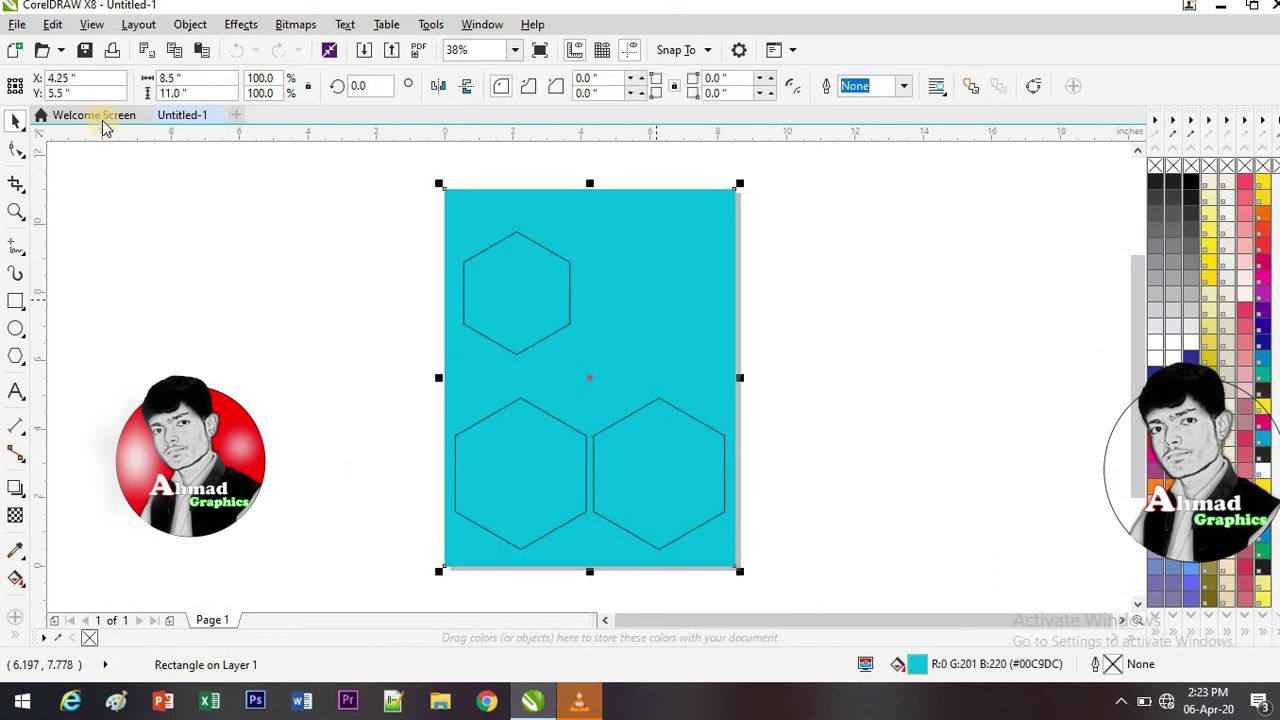
- Close the Untitled-1 document without saving its changes
click(208, 115)
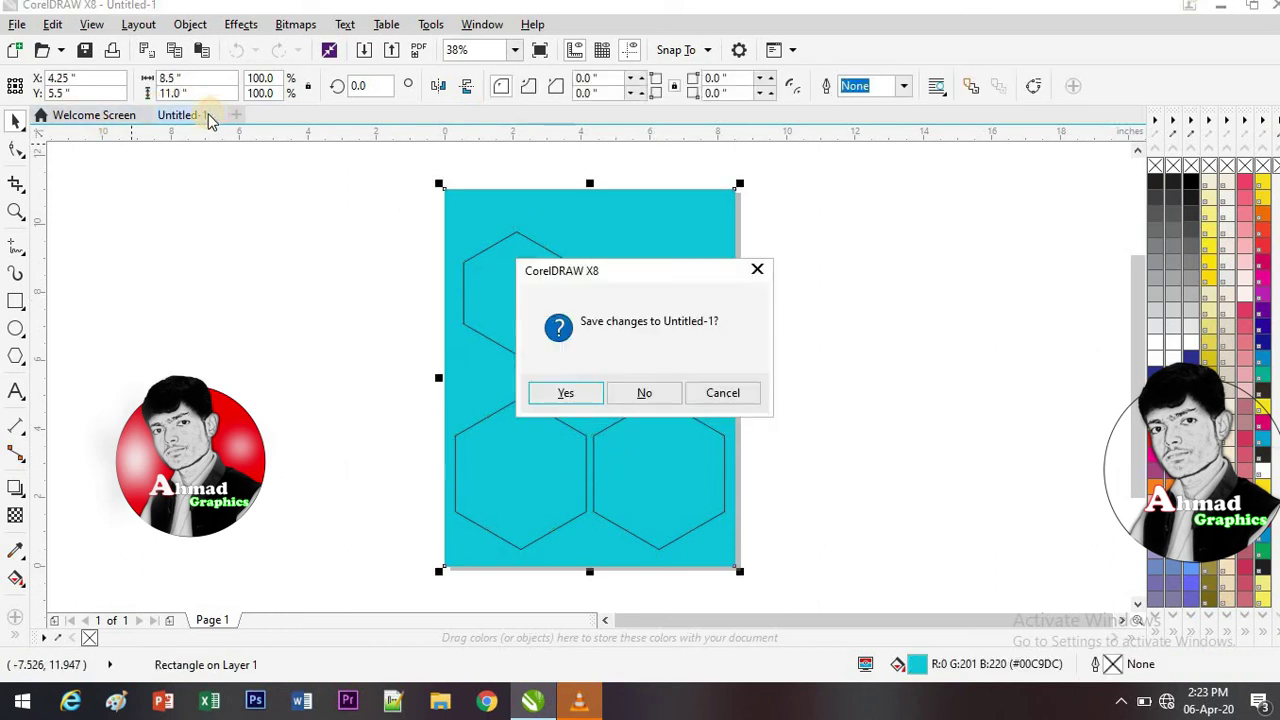
click(644, 393)
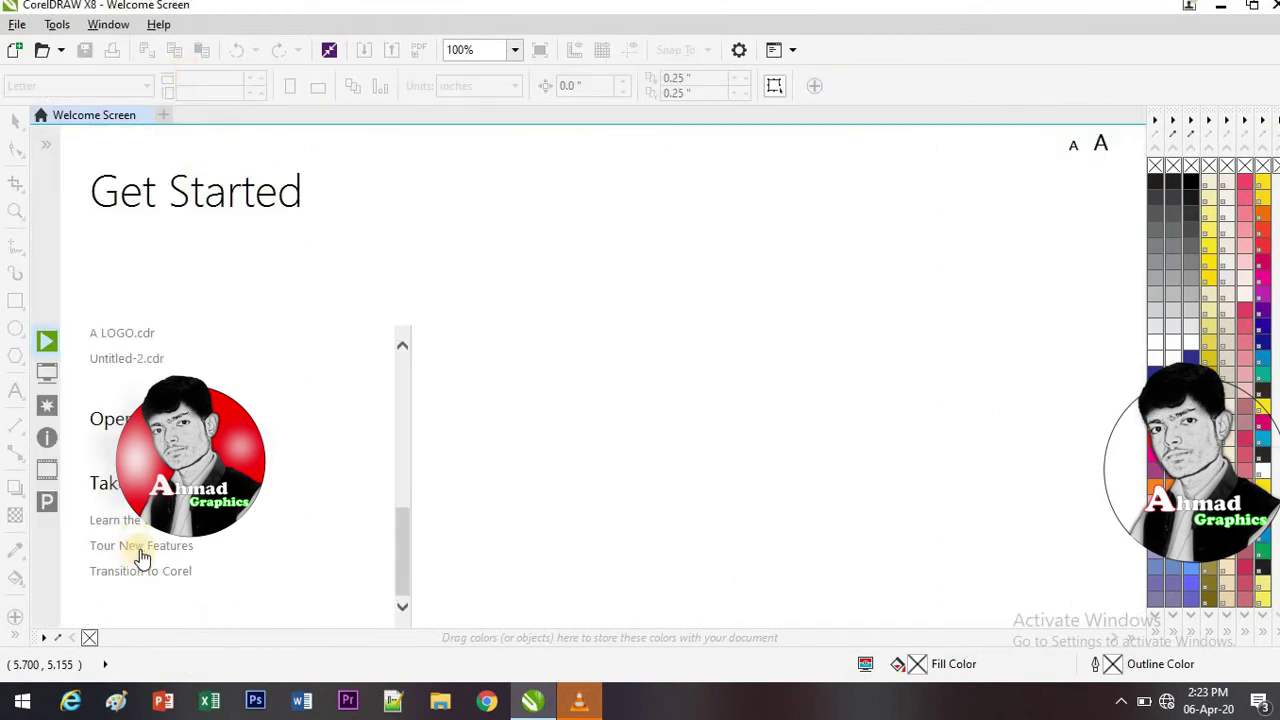
- Expand the Welcome Screen's page navigation and view the Workspace and What's New pages
mouse_move(145, 555)
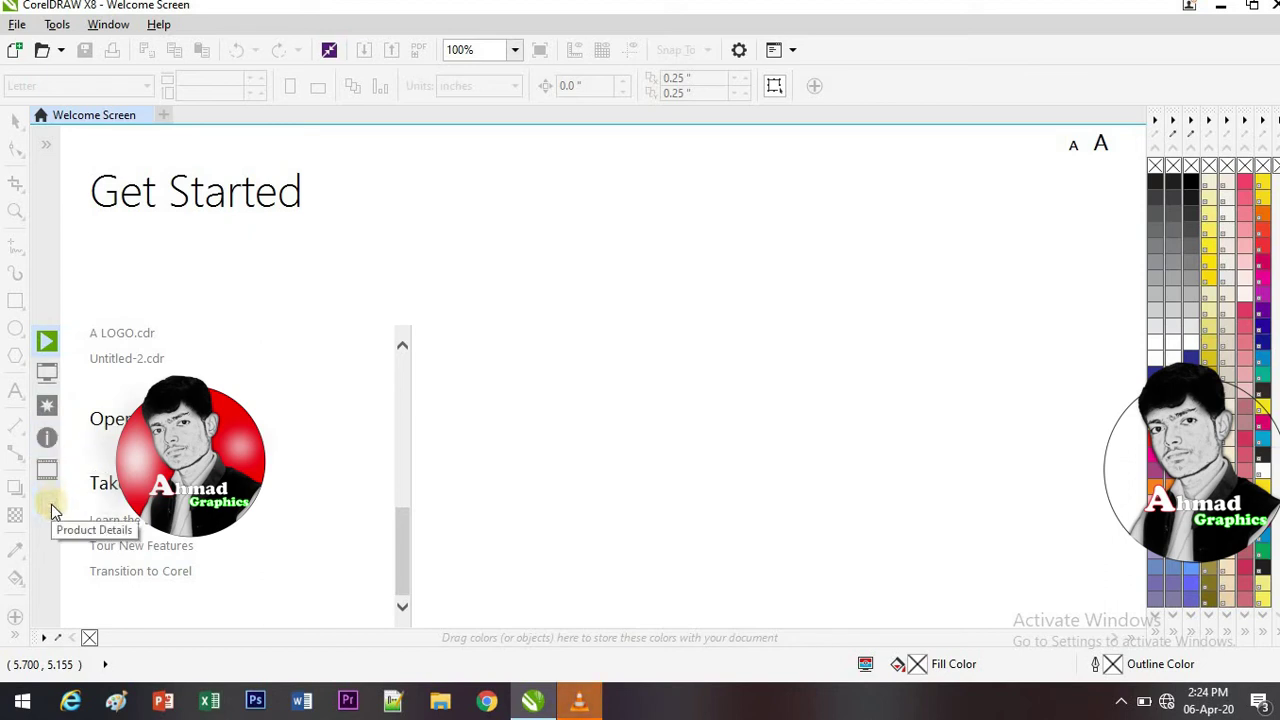
click(45, 153)
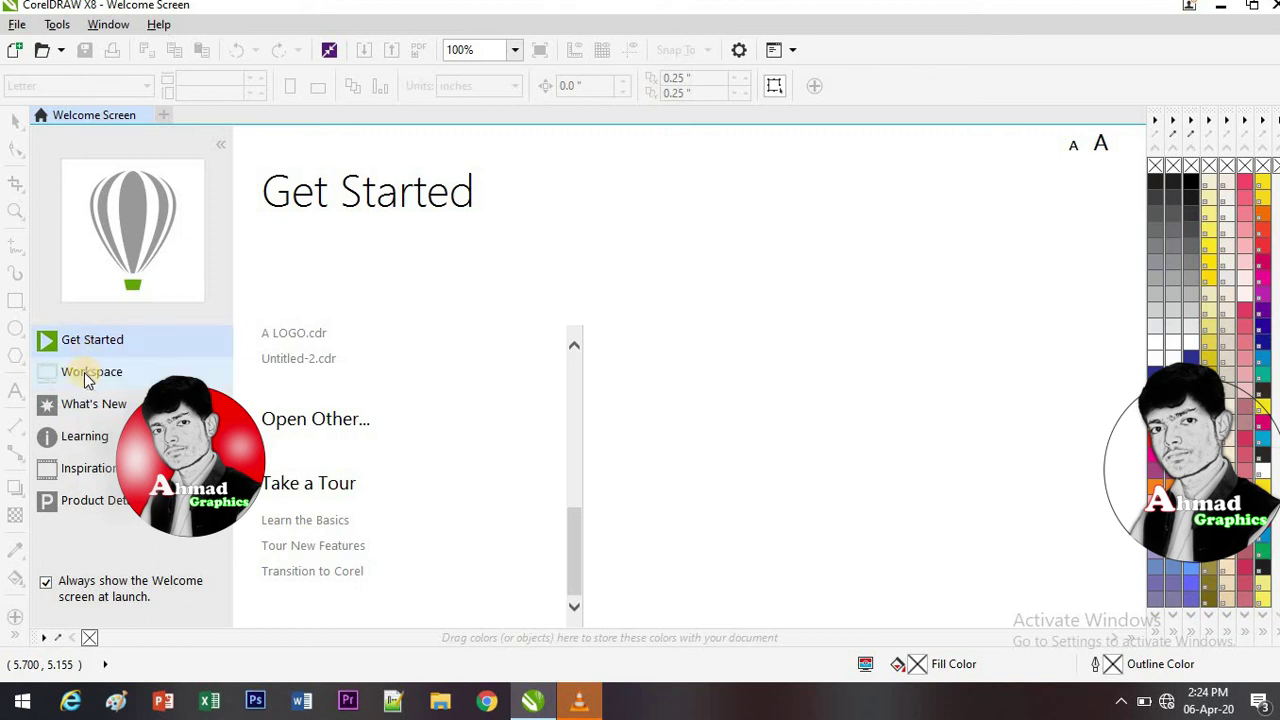
click(85, 378)
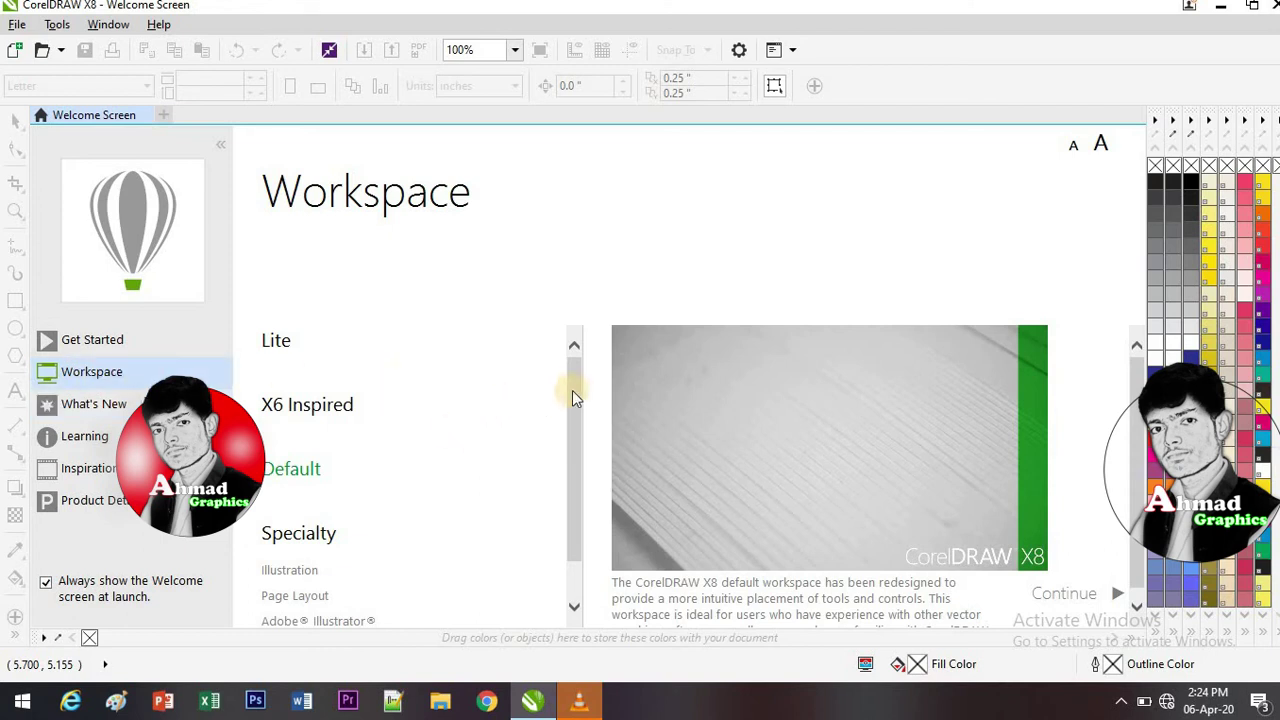
drag(578, 395, 588, 370)
click(97, 409)
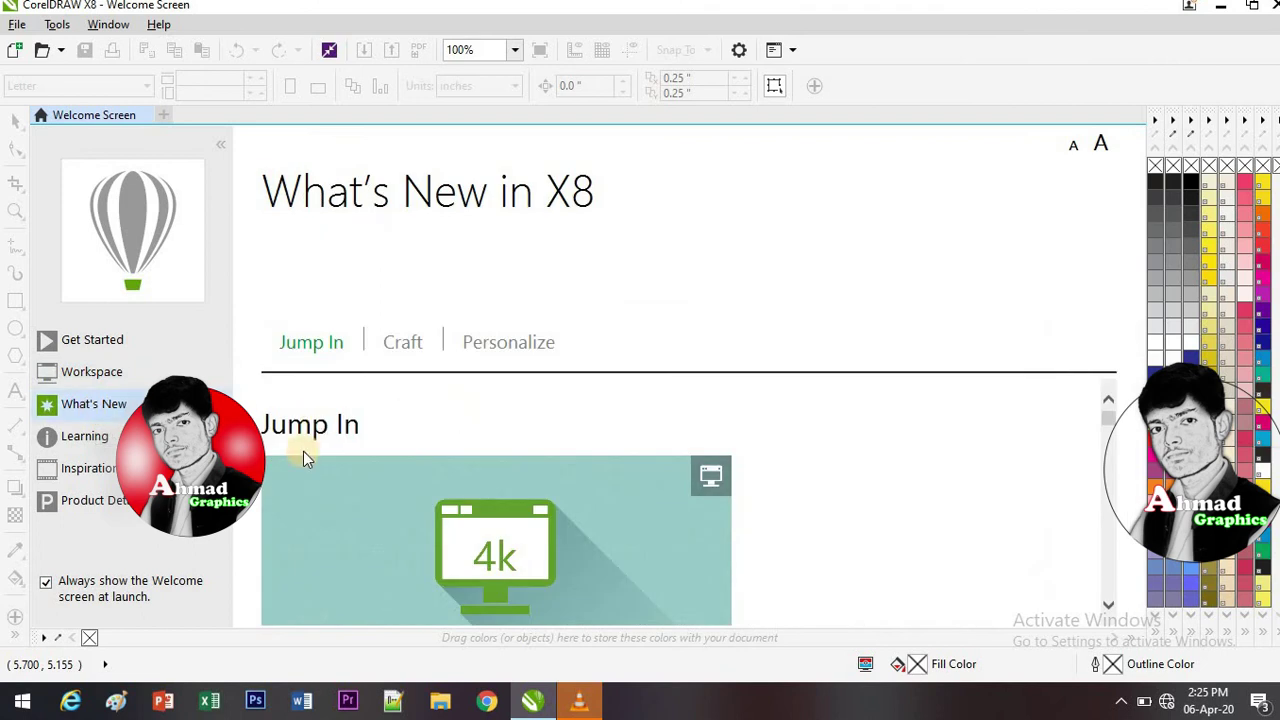
- View the Learning page with its resources and open the Inspiration page
click(84, 450)
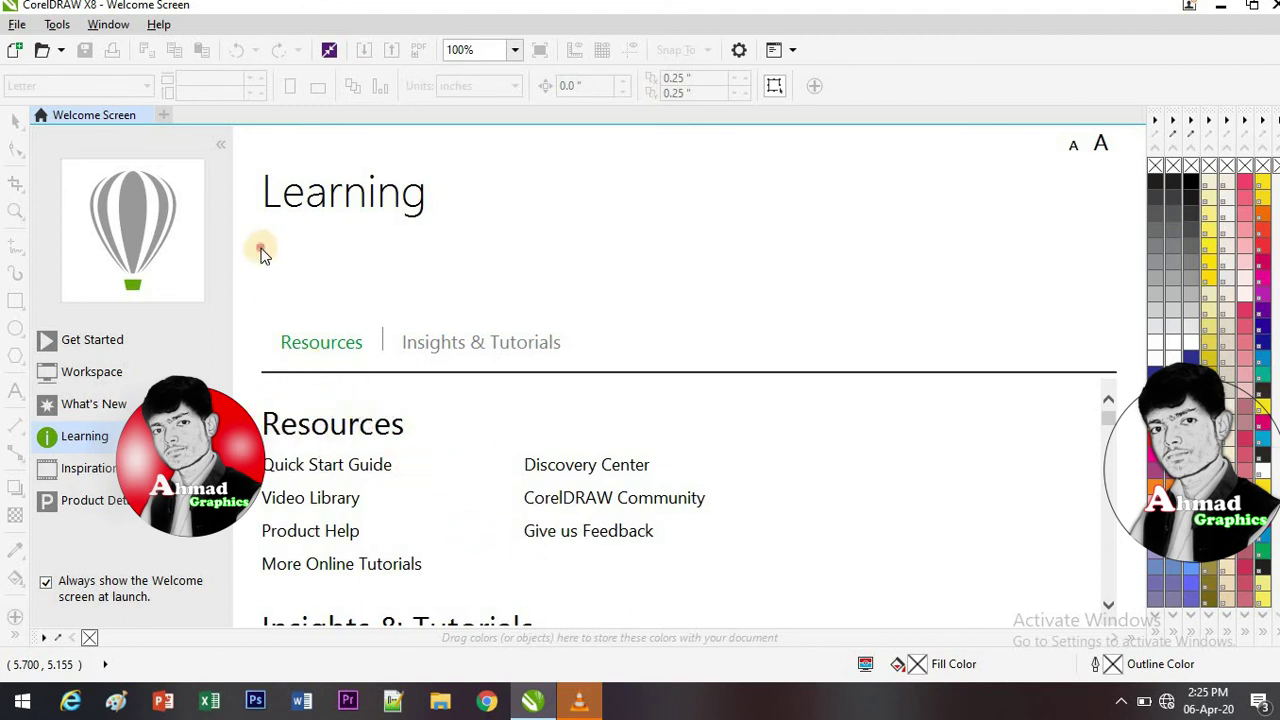
click(480, 566)
click(105, 472)
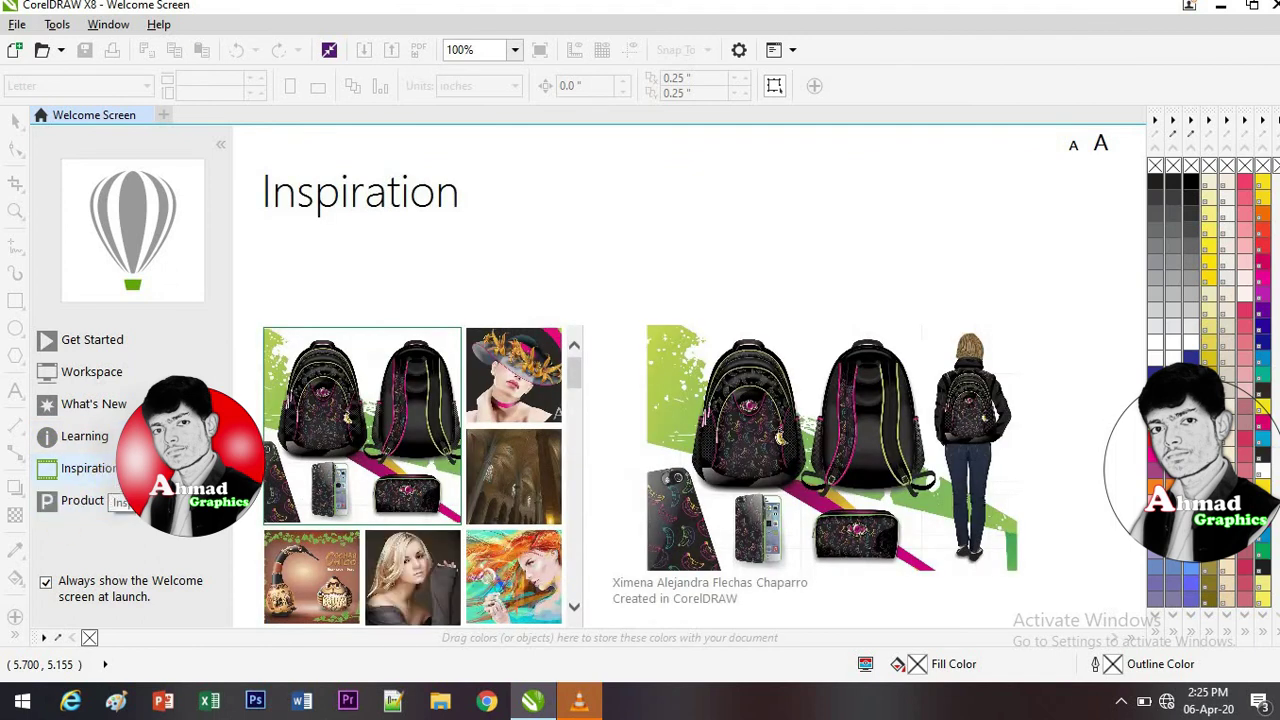
- Browse the Inspiration gallery to its end, previewing artworks such as the flowered hat, the pink peony and the pink-haired girl
click(558, 418)
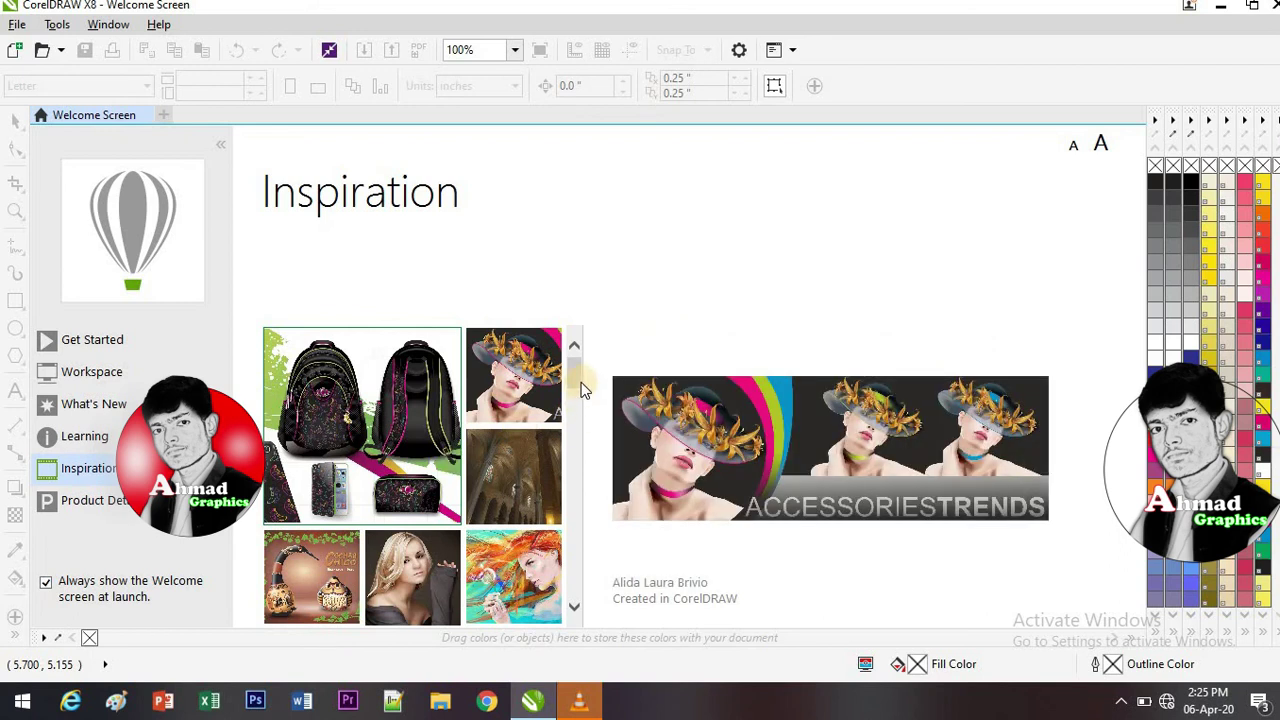
mouse_move(577, 396)
mouse_down()
mouse_move(579, 422)
mouse_move(575, 375)
mouse_up()
click(378, 560)
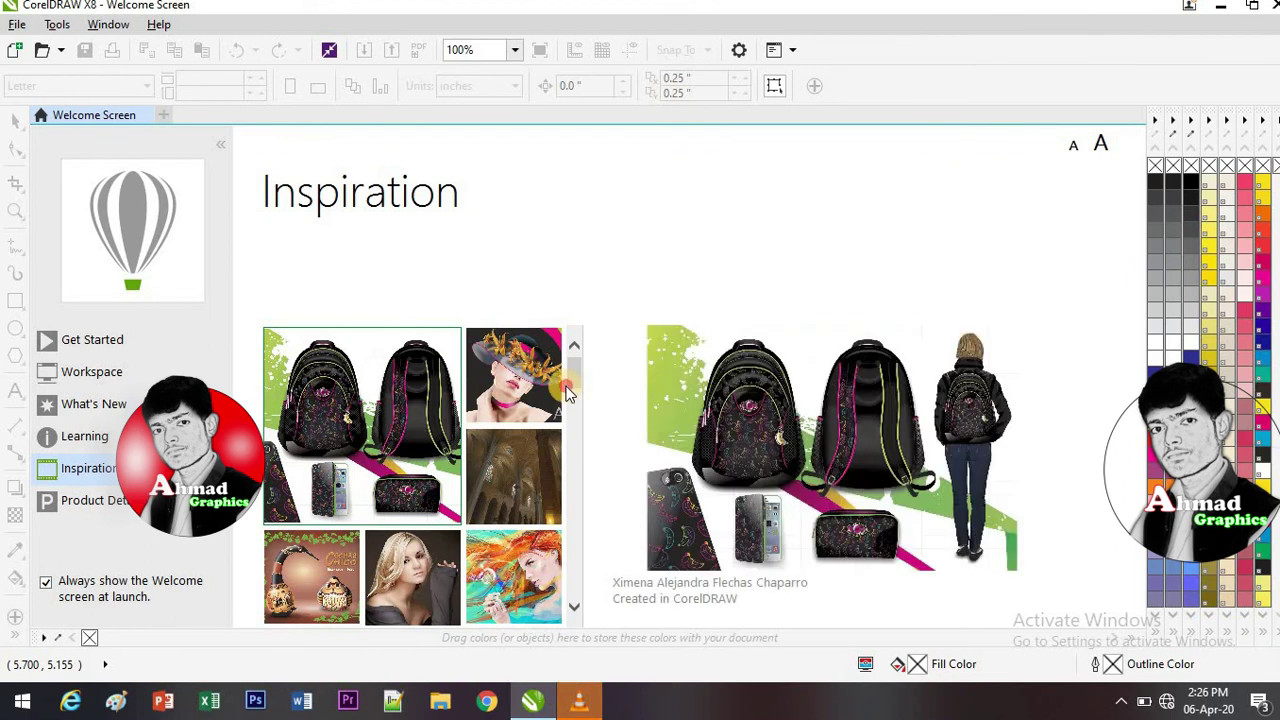
drag(574, 390, 568, 505)
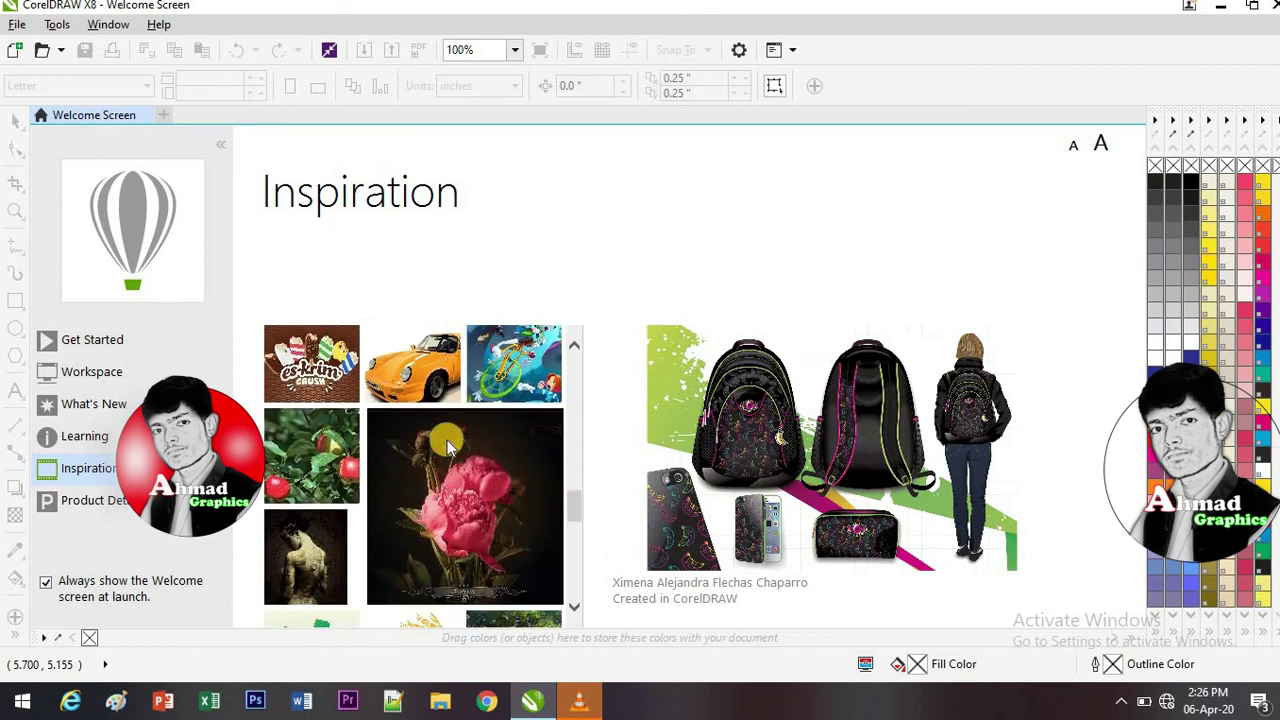
click(562, 521)
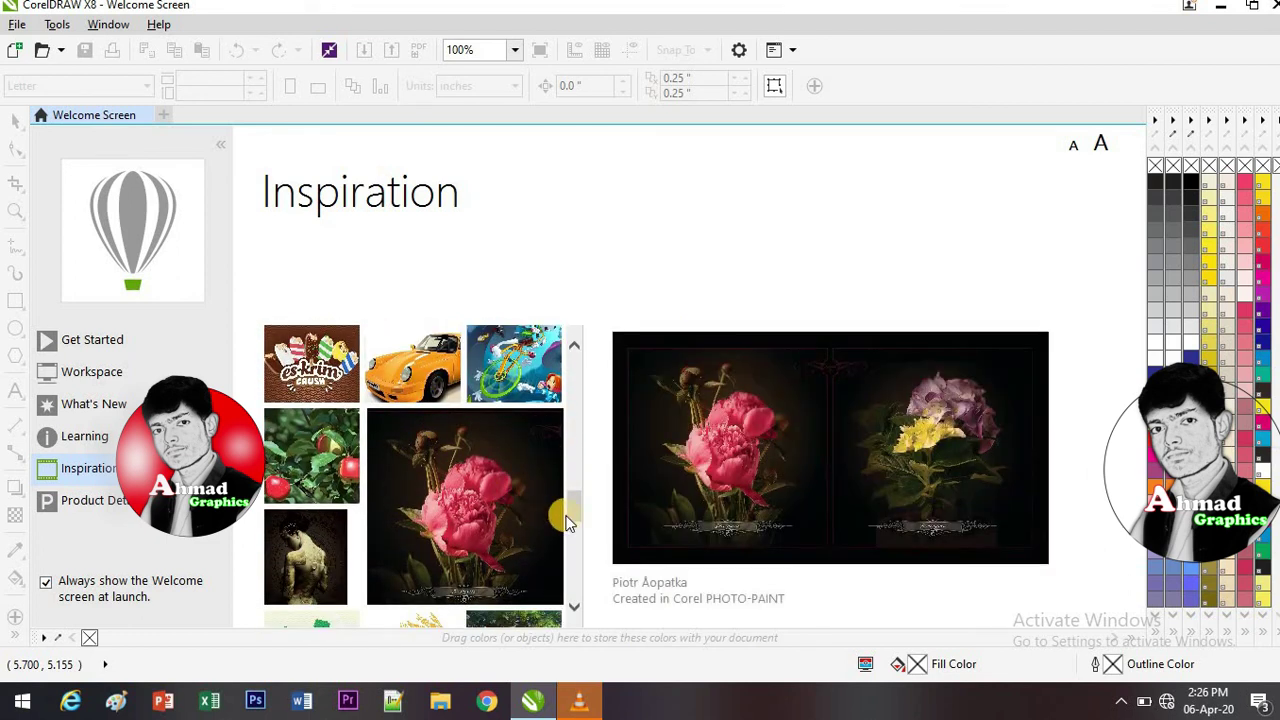
drag(572, 513, 572, 589)
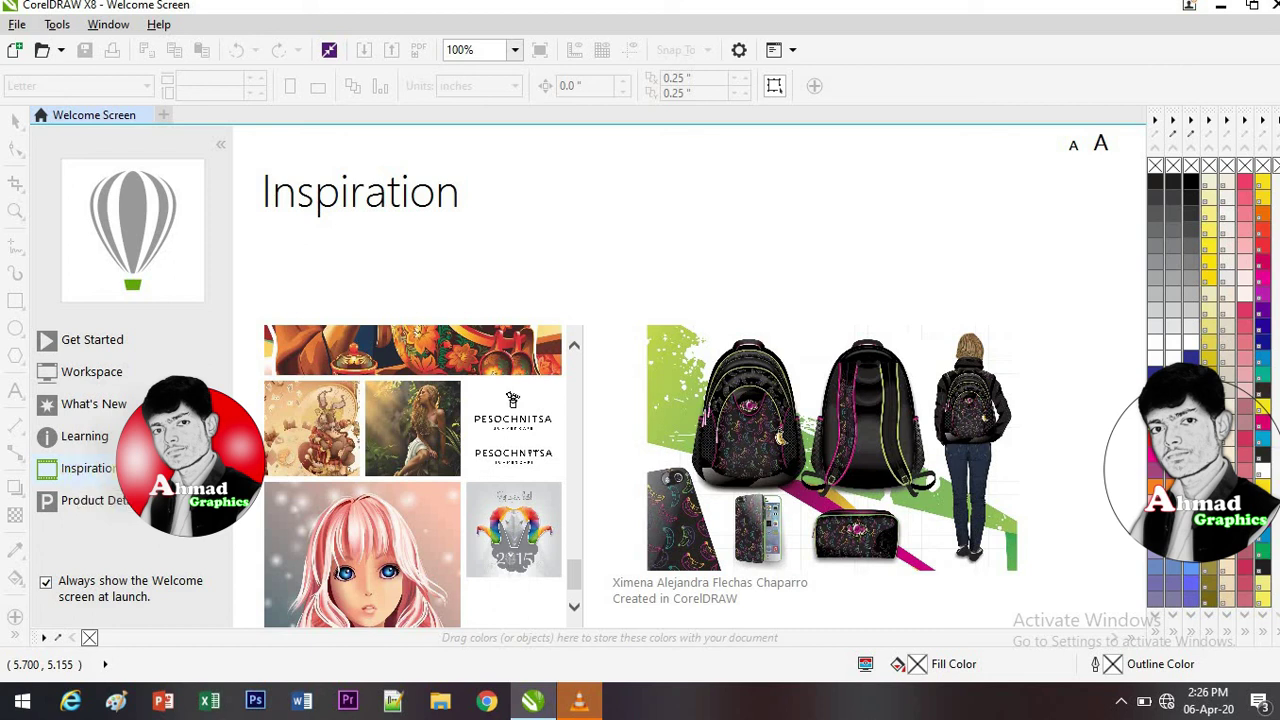
click(375, 540)
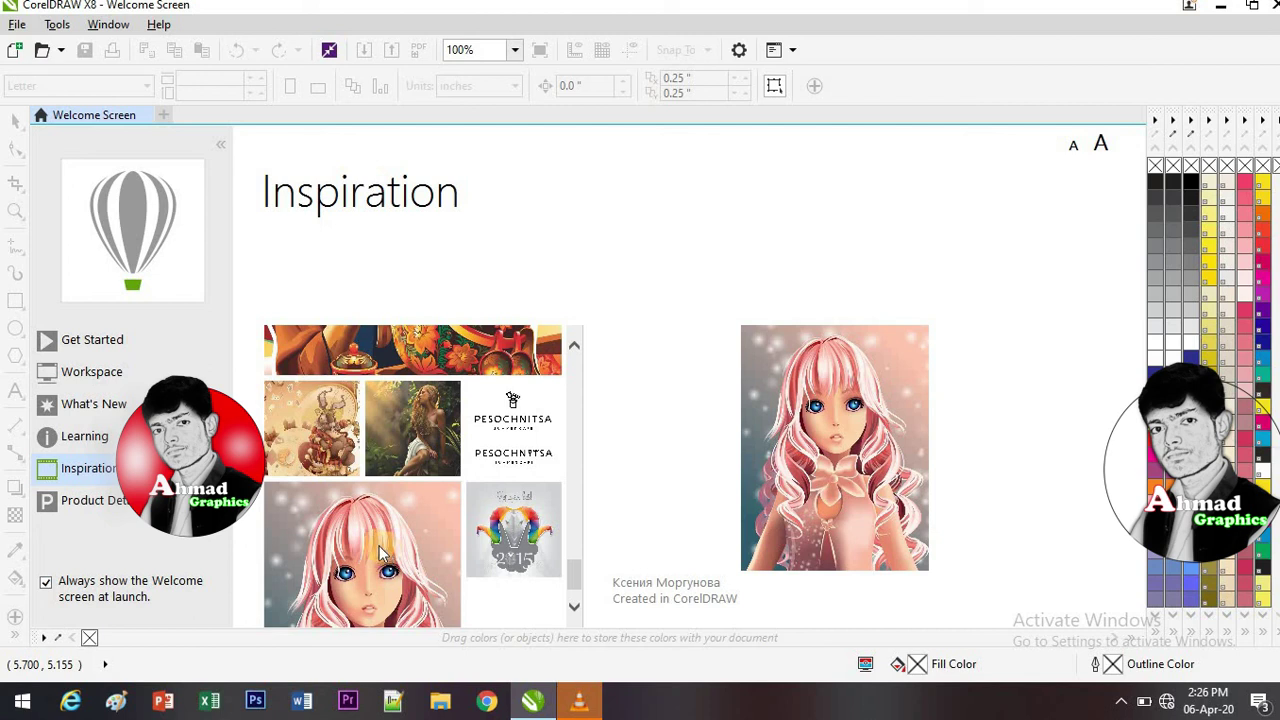
click(282, 527)
- View the Product Details page and return to the Get Started page with the page navigation collapsed
click(113, 500)
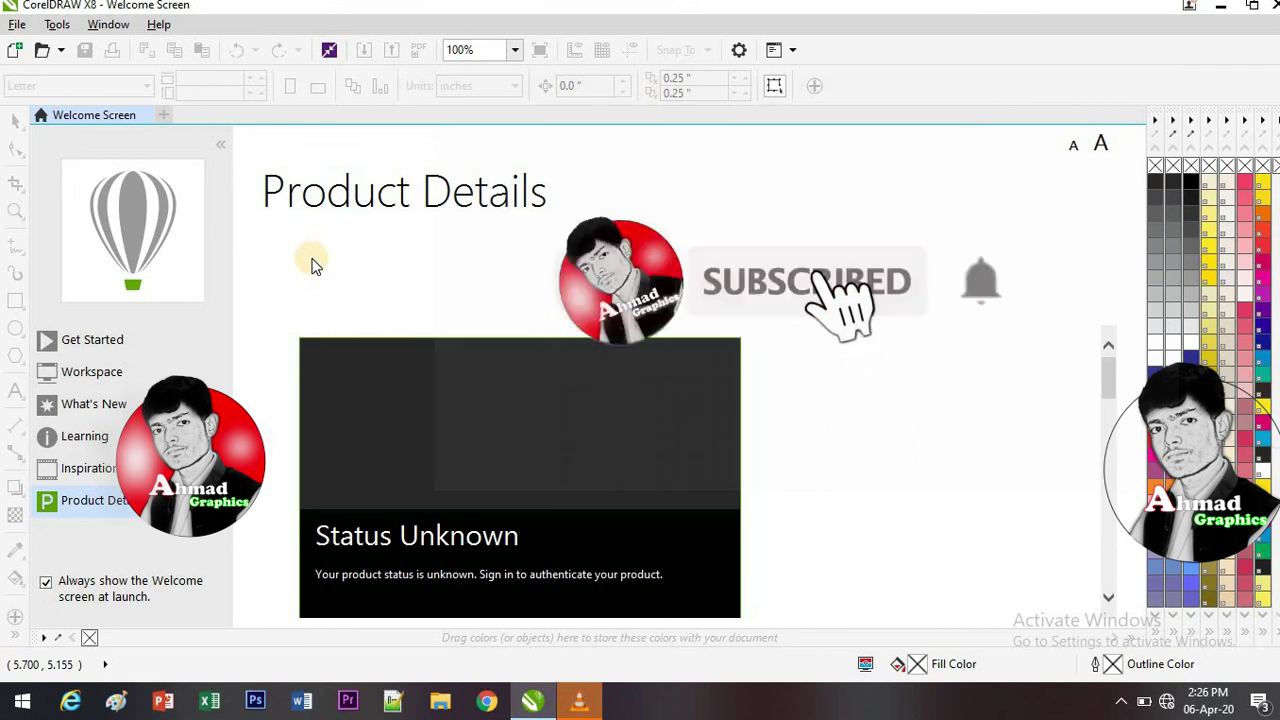
click(221, 144)
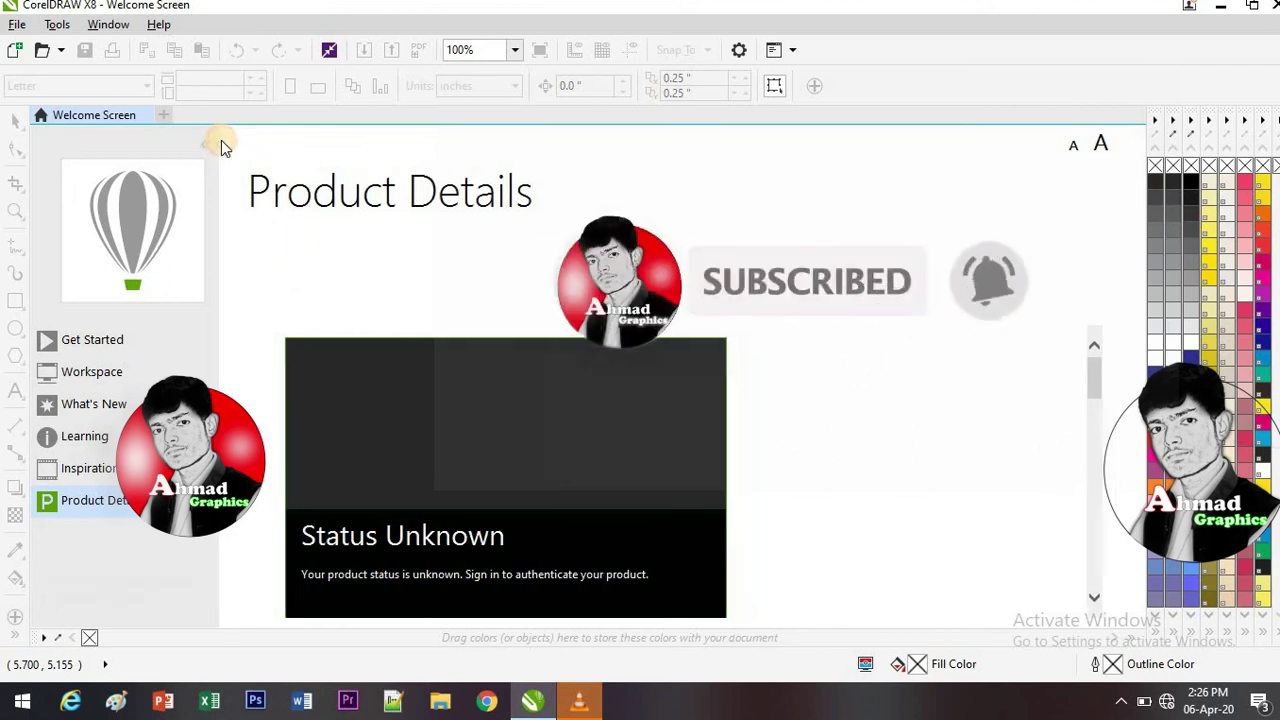
click(46, 340)
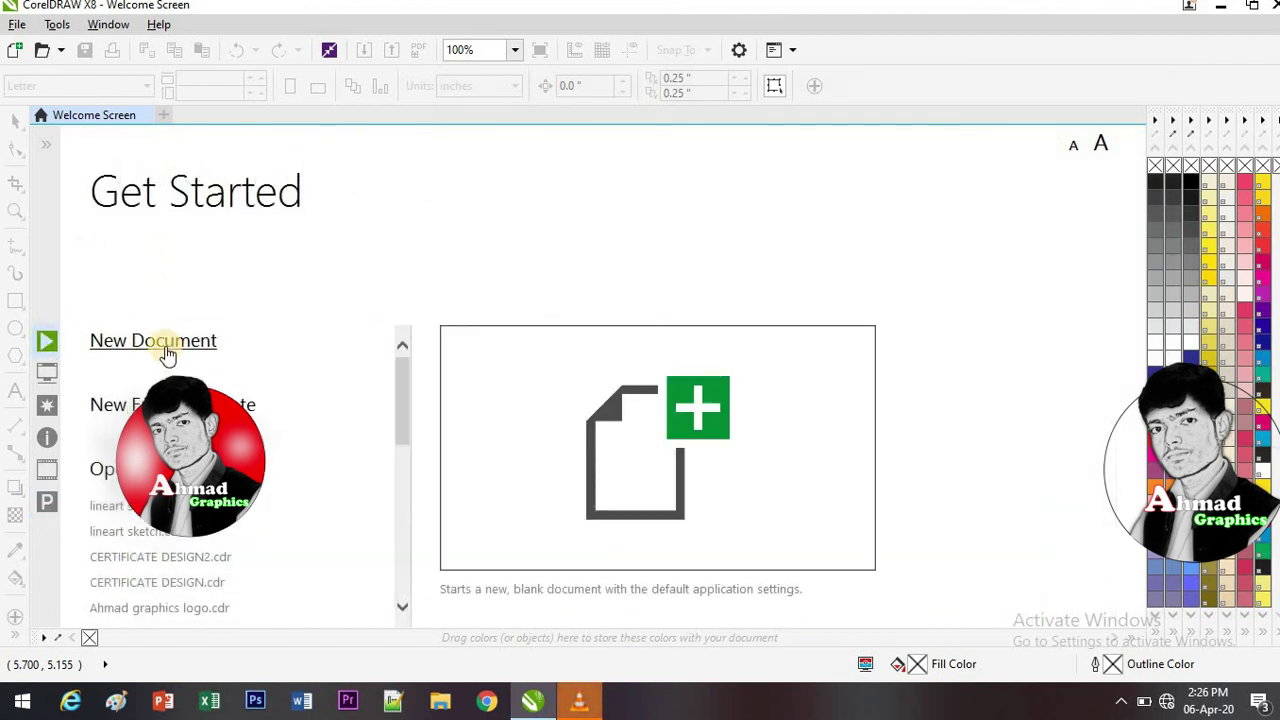